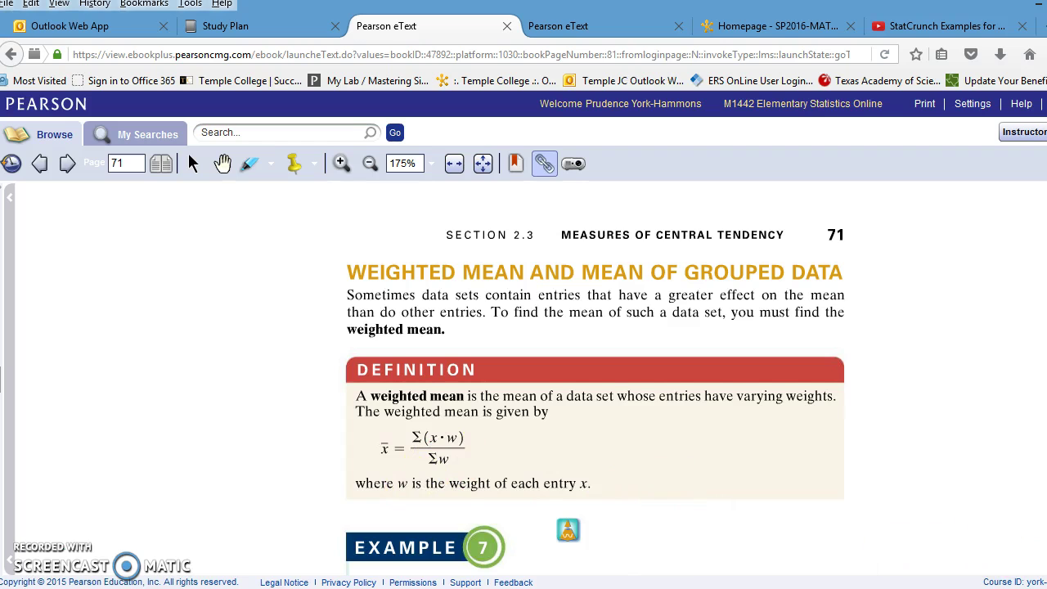
- Scroll through Example 7's weighted-mean score and weight table, then back up toward its heading
scroll(595, 382, "down", 3)
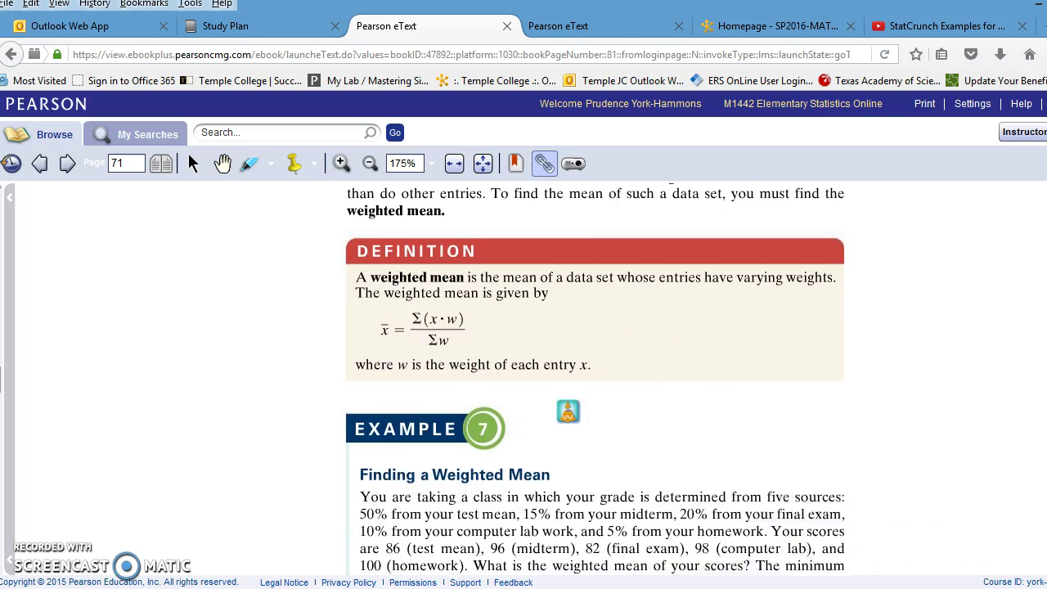
scroll(595, 382, "down", 5)
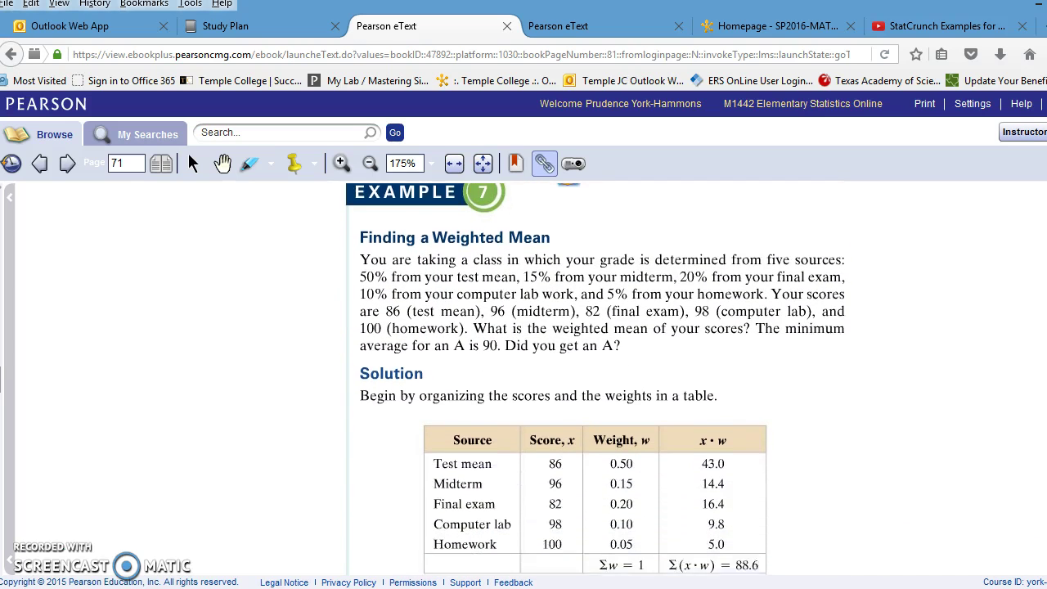
scroll(1010, 547, "down", 1)
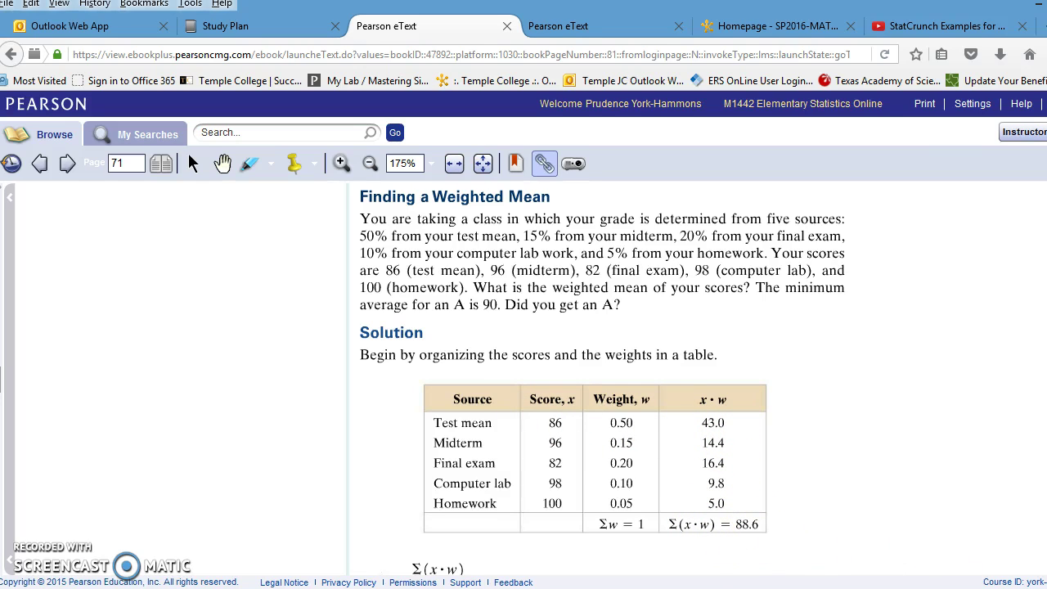
scroll(1006, 524, "down", 2)
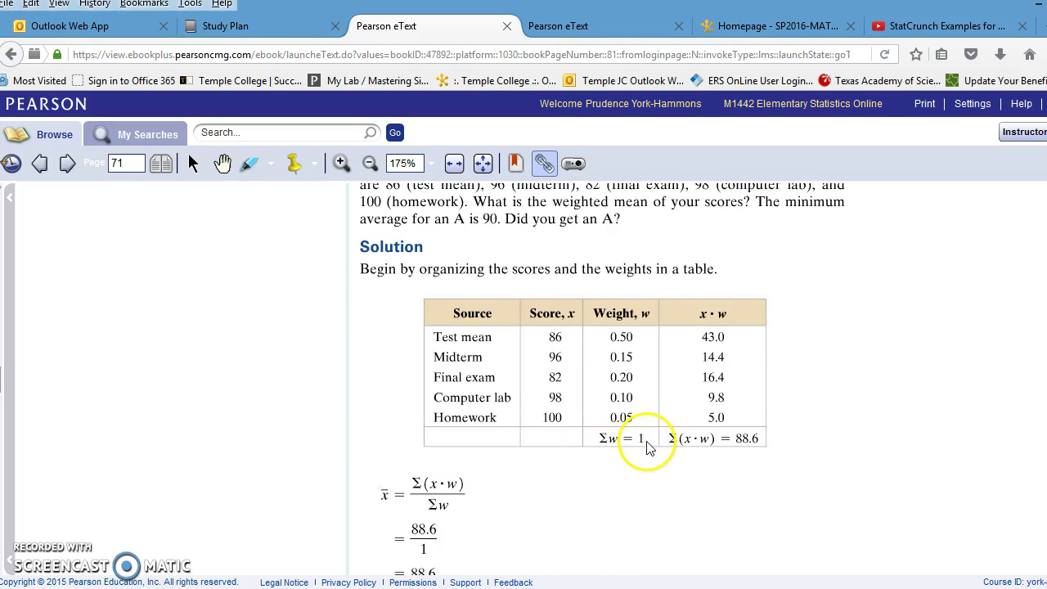
scroll(638, 483, "down", 1)
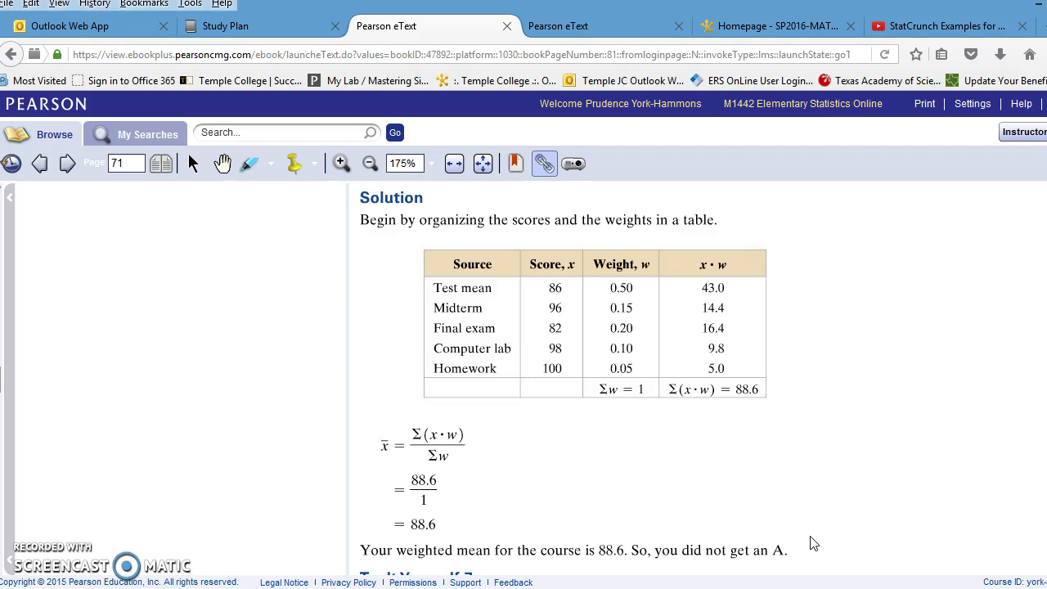
scroll(812, 544, "up", 5)
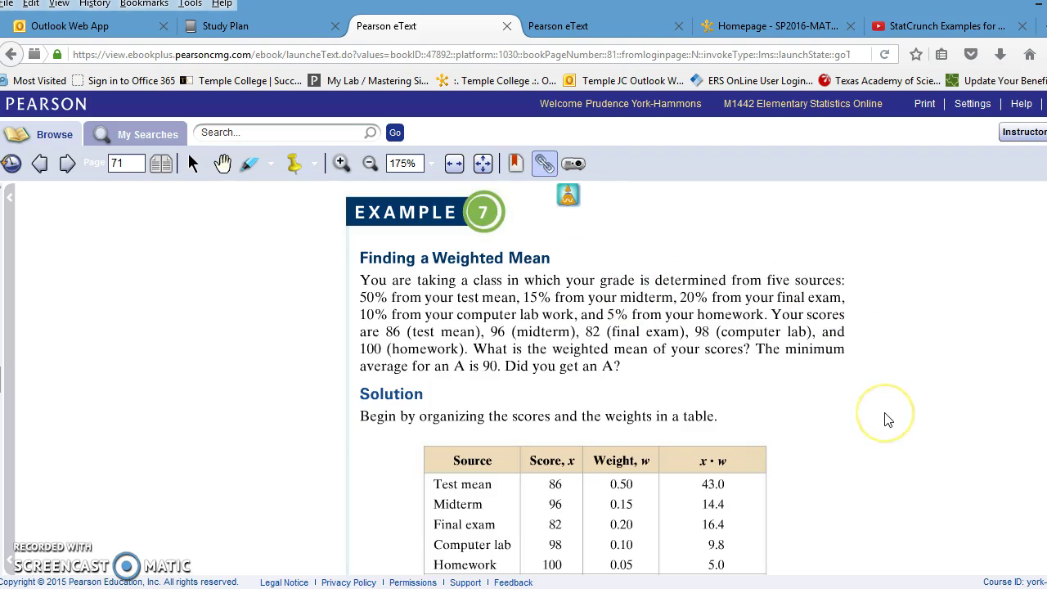
scroll(889, 420, "down", 1)
scroll(888, 420, "up", 1)
scroll(888, 419, "down", 1)
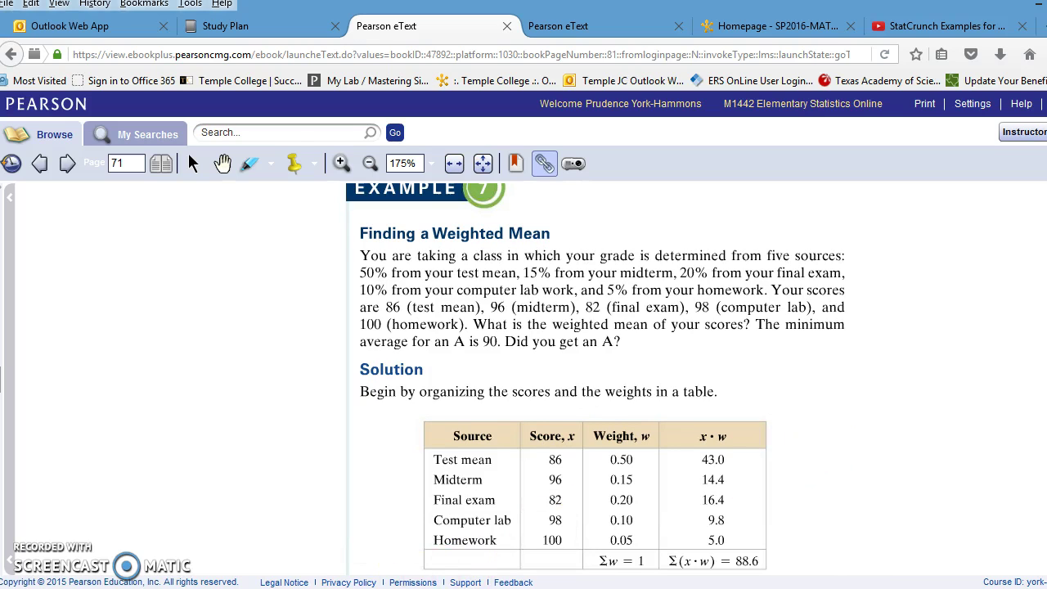
- Bring up the MathXL weighted mean practice exercise and open its grade table's copy menu
mouse_move(335, 575)
left_click(364, 550)
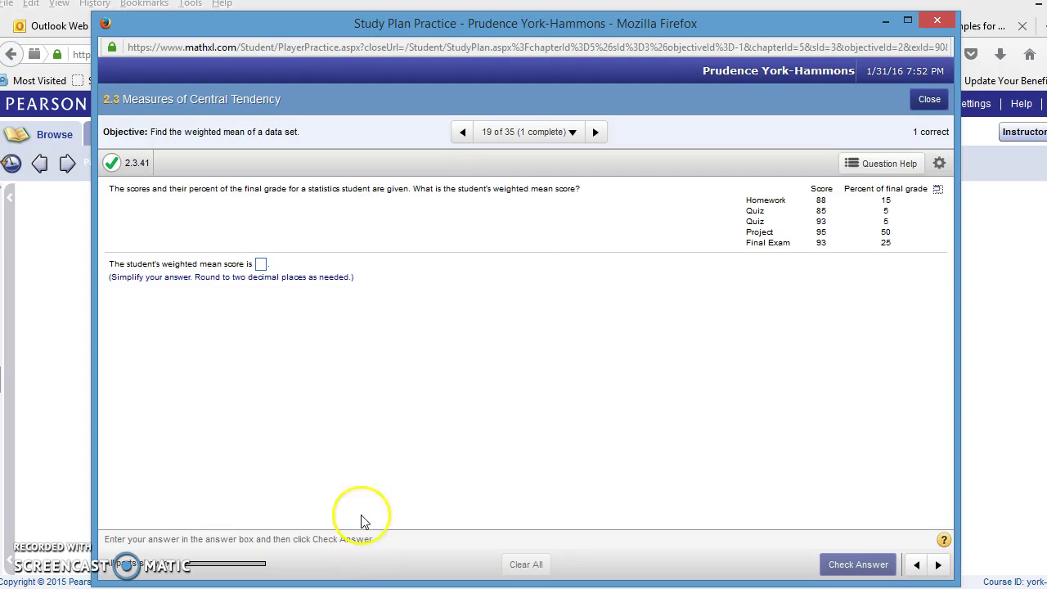
left_click(938, 197)
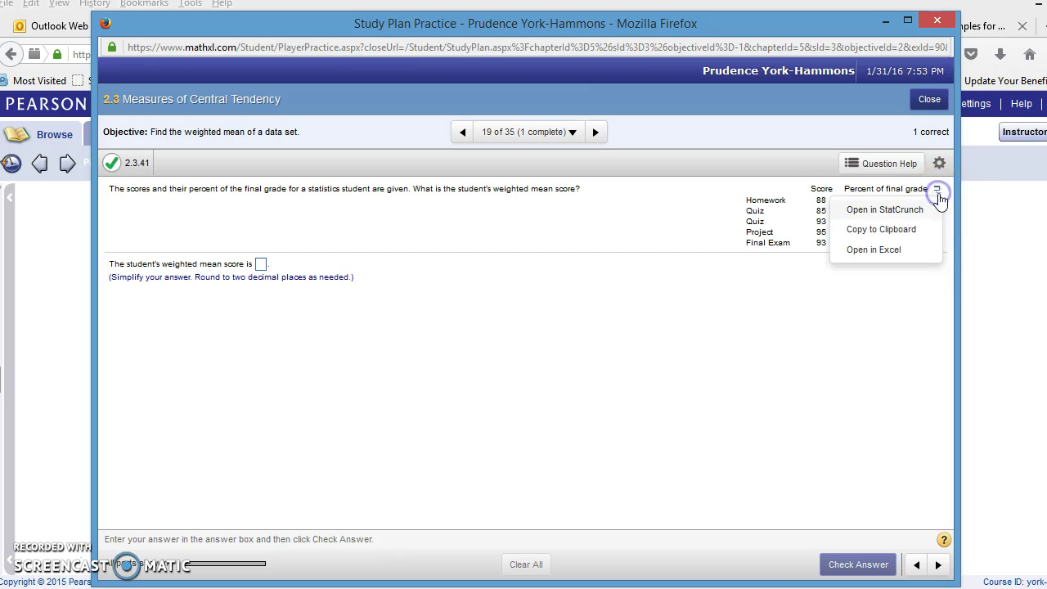
- Load the grade table into StatCrunch and rename the first two columns Source and Score(x)
left_click(878, 211)
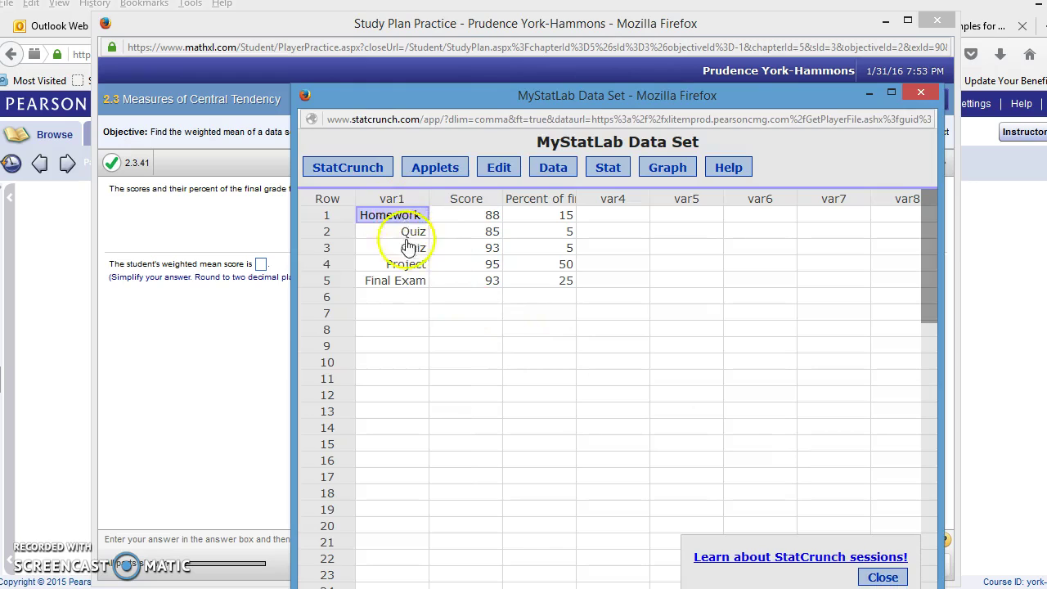
left_click(397, 198)
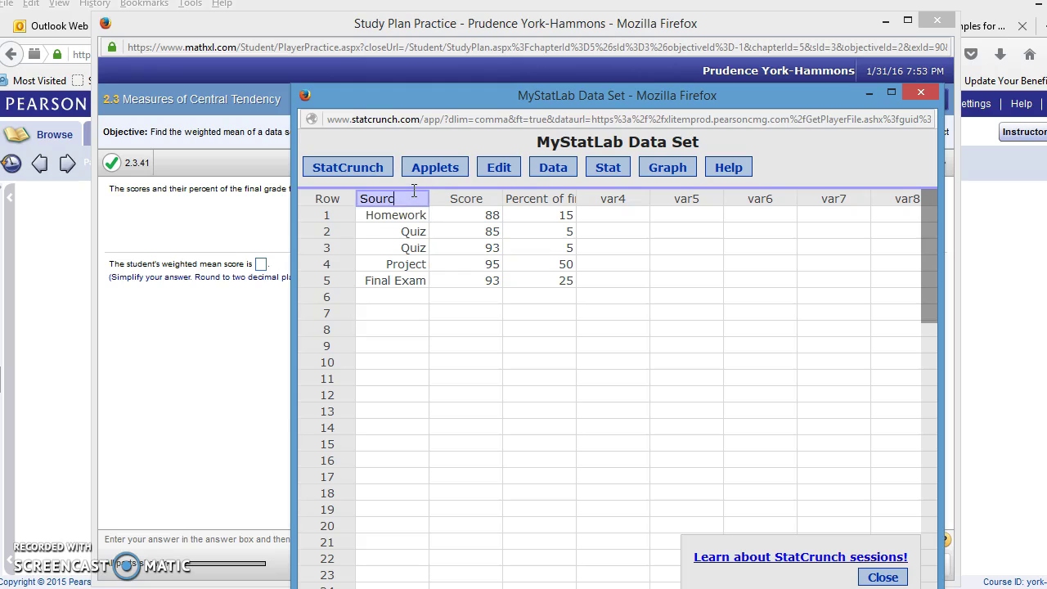
left_click(489, 195)
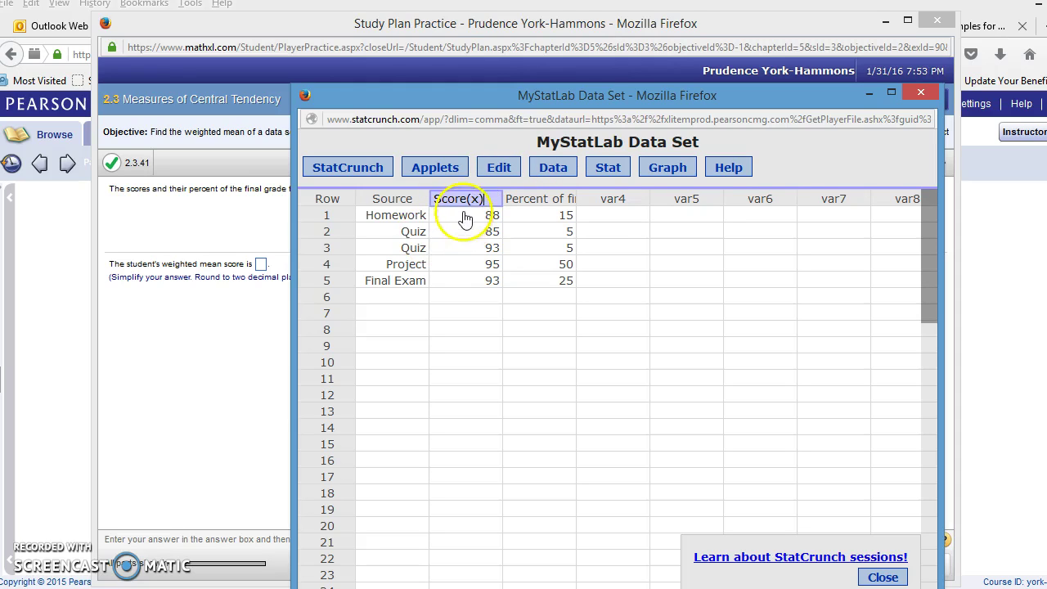
left_click(463, 215)
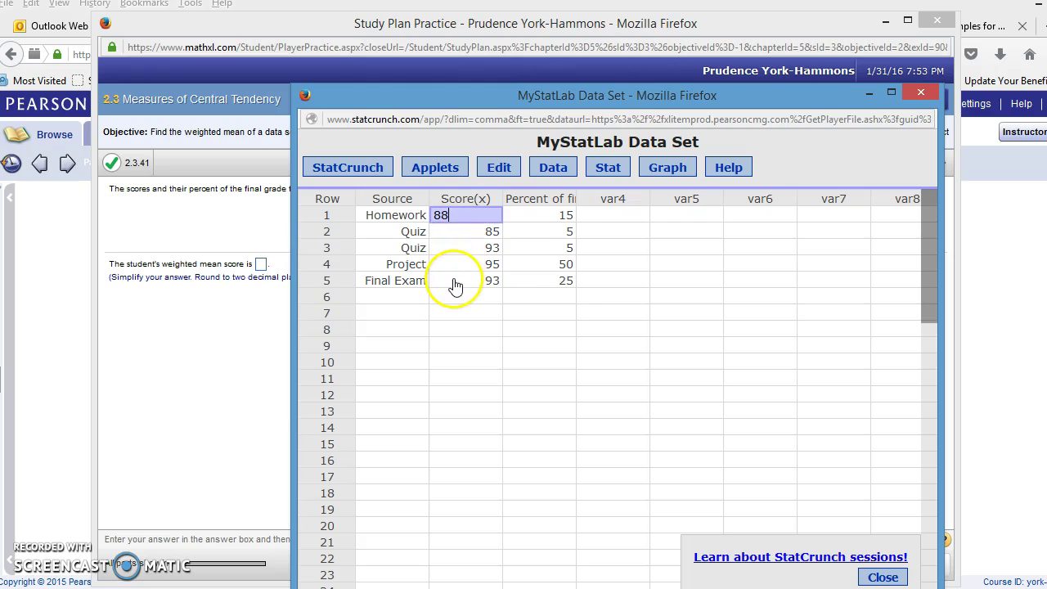
- Rename the percent column heading to Percent of final grade(w)
left_click(560, 200)
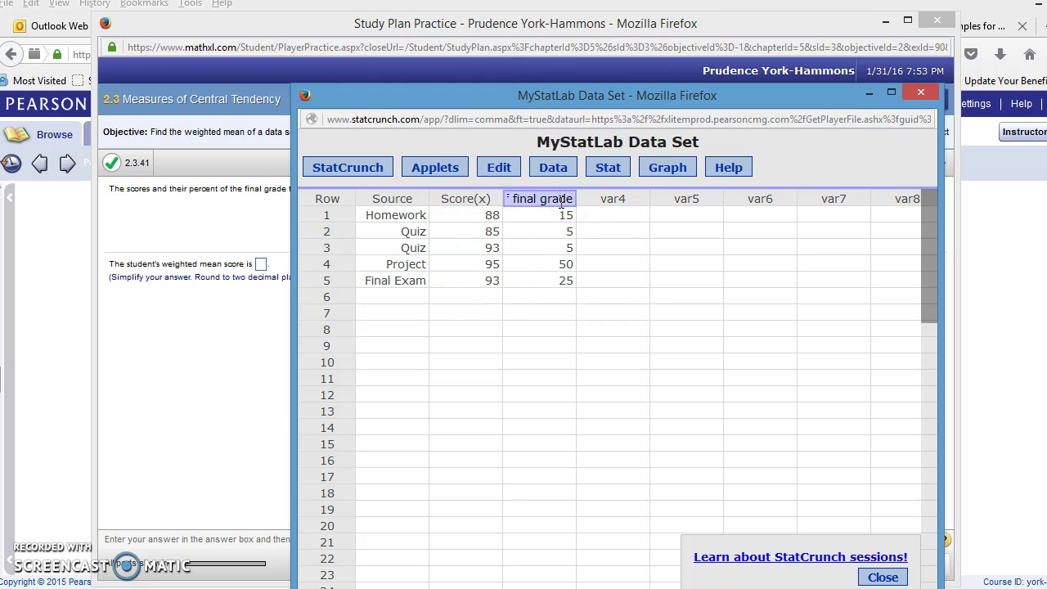
type("(w)")
left_click(543, 217)
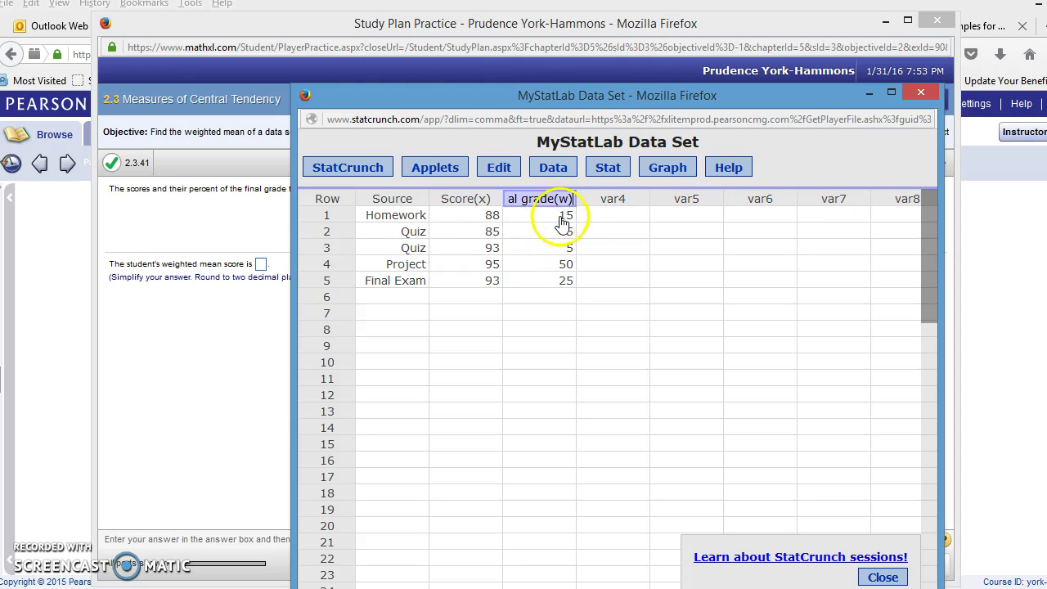
left_click(572, 233)
type("5")
left_click(577, 255)
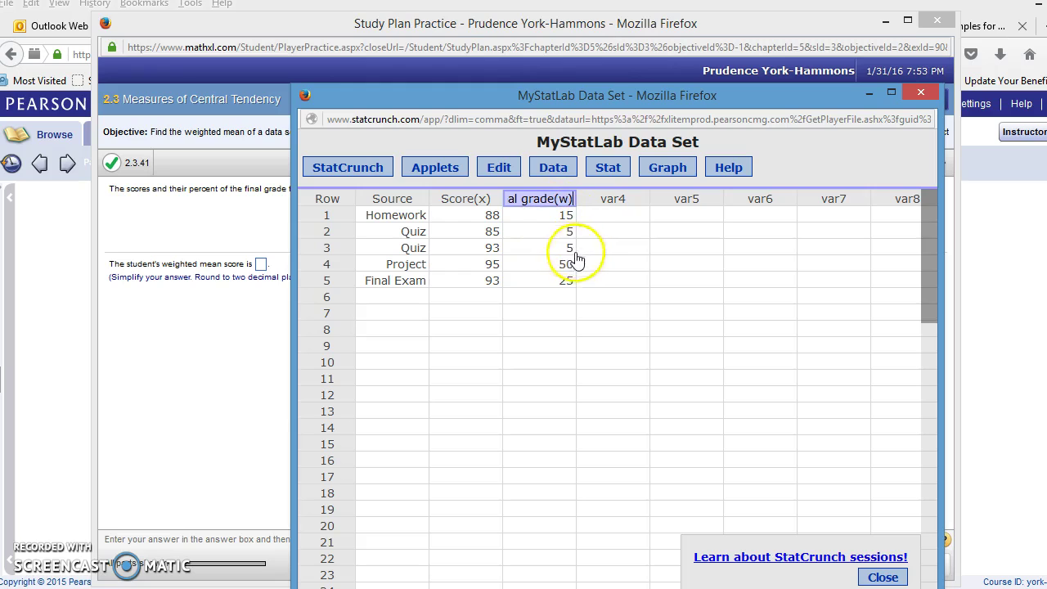
left_click(556, 294)
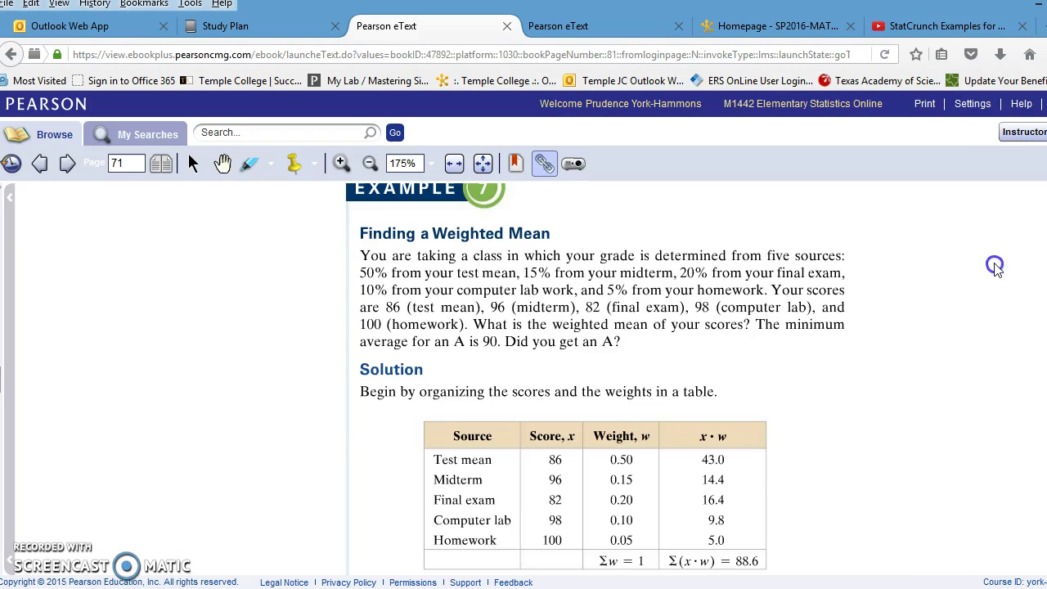
- Scroll the eText to the weighted mean formula and place the StatCrunch grade window beside it
scroll(679, 482, "down", 5)
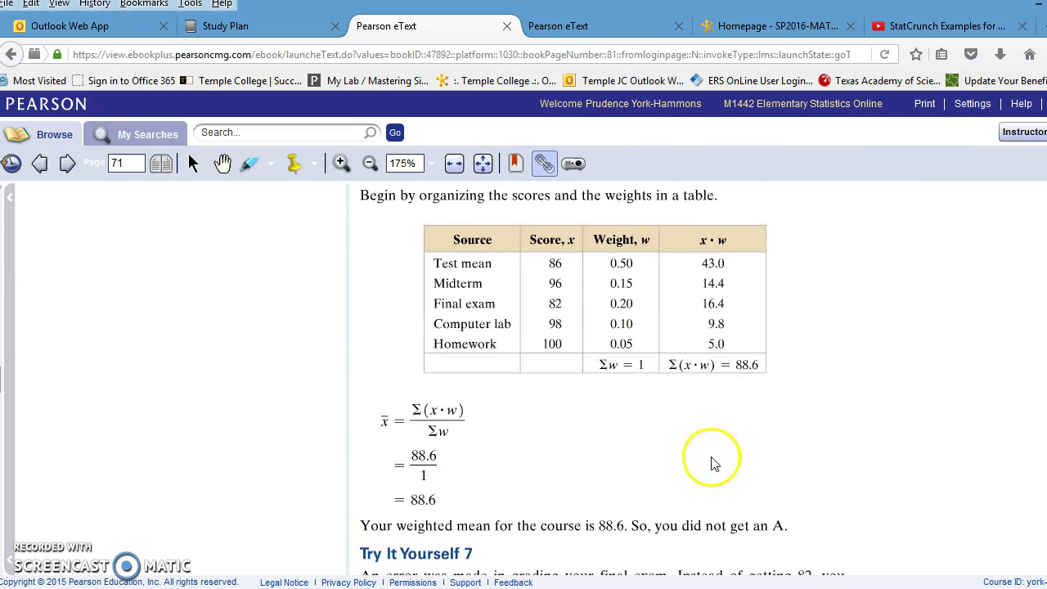
scroll(655, 454, "down", 1)
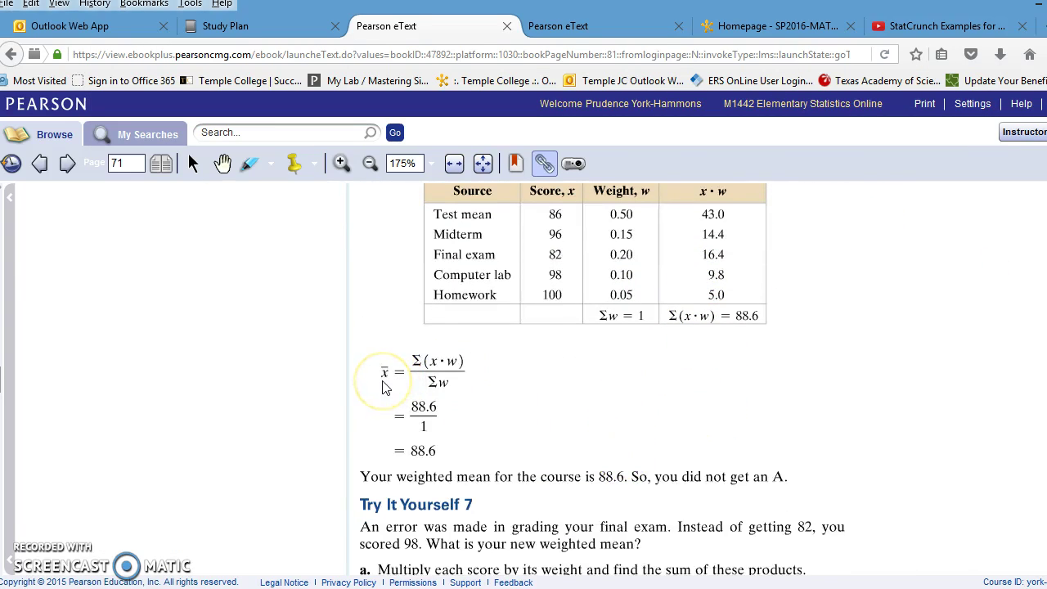
mouse_move(406, 524)
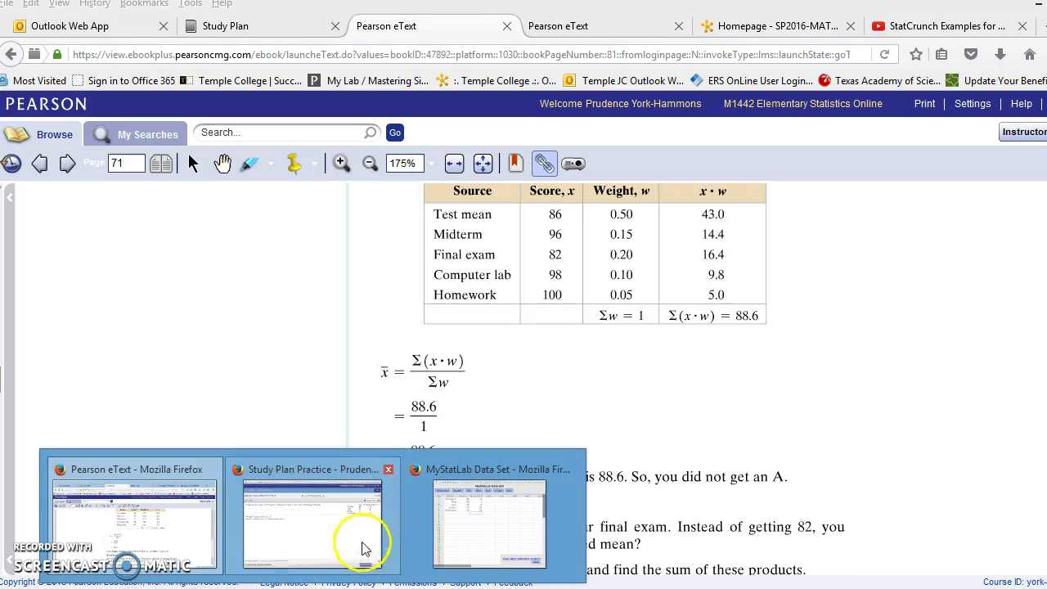
left_click(488, 519)
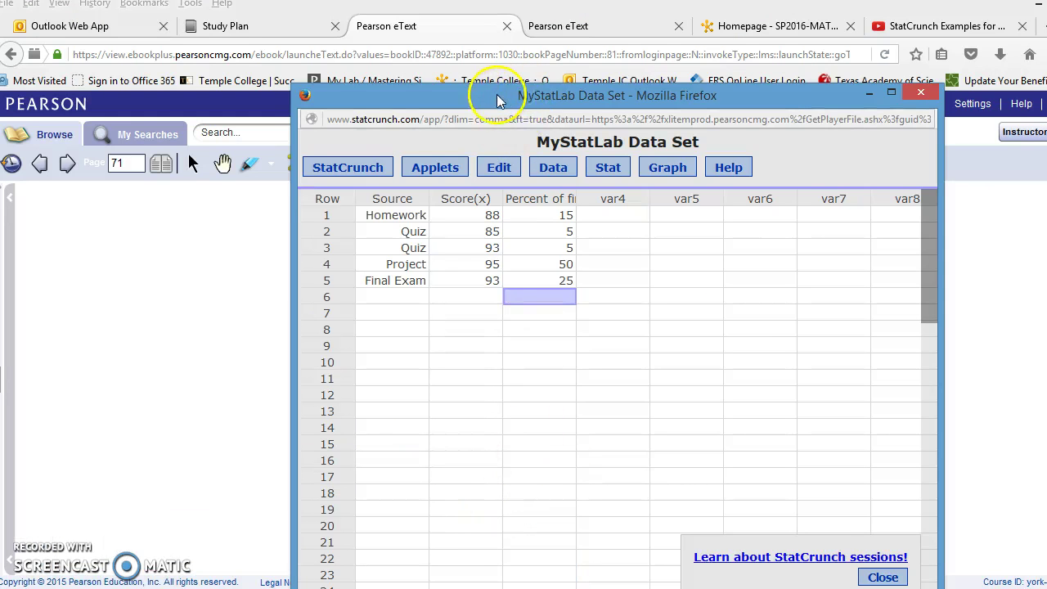
left_click_drag(499, 99, 680, 92)
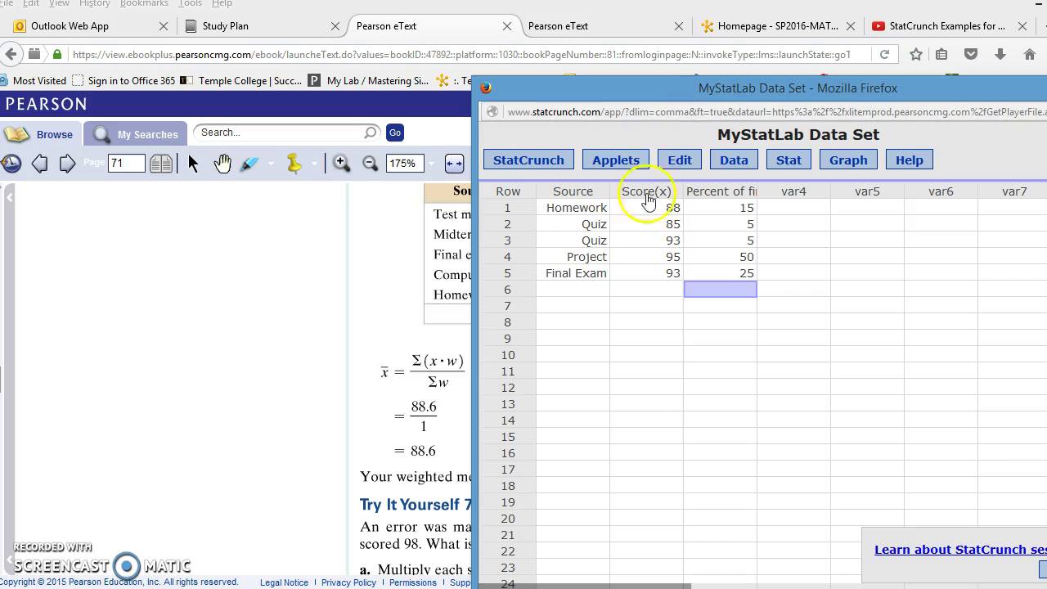
- In a Compute Expression builder, enter sum("Score(x)"*"Percent of final grade(w)") as the numerator
left_click(740, 162)
mouse_move(773, 290)
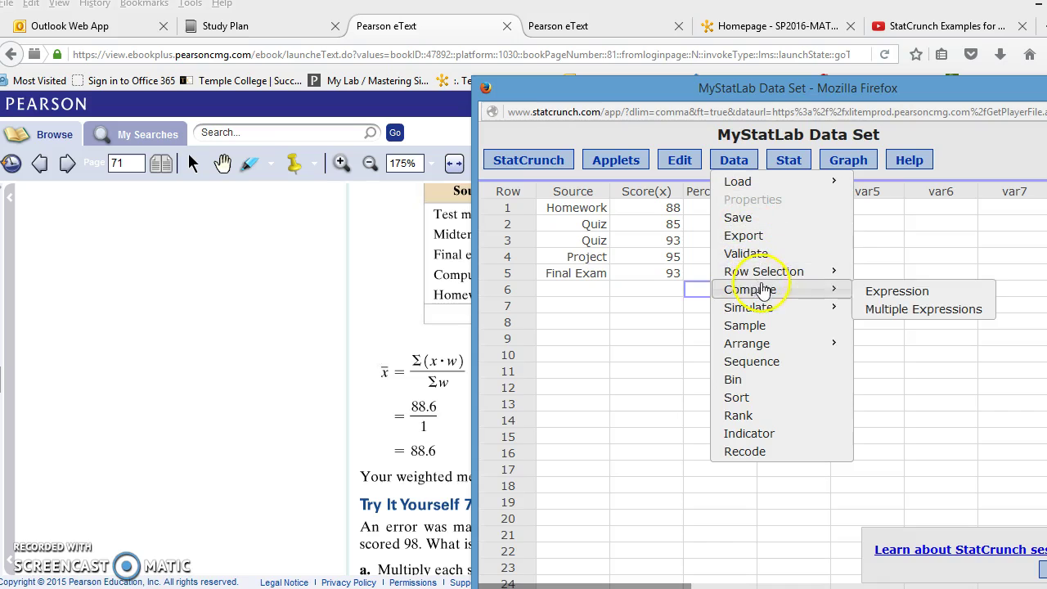
left_click(890, 292)
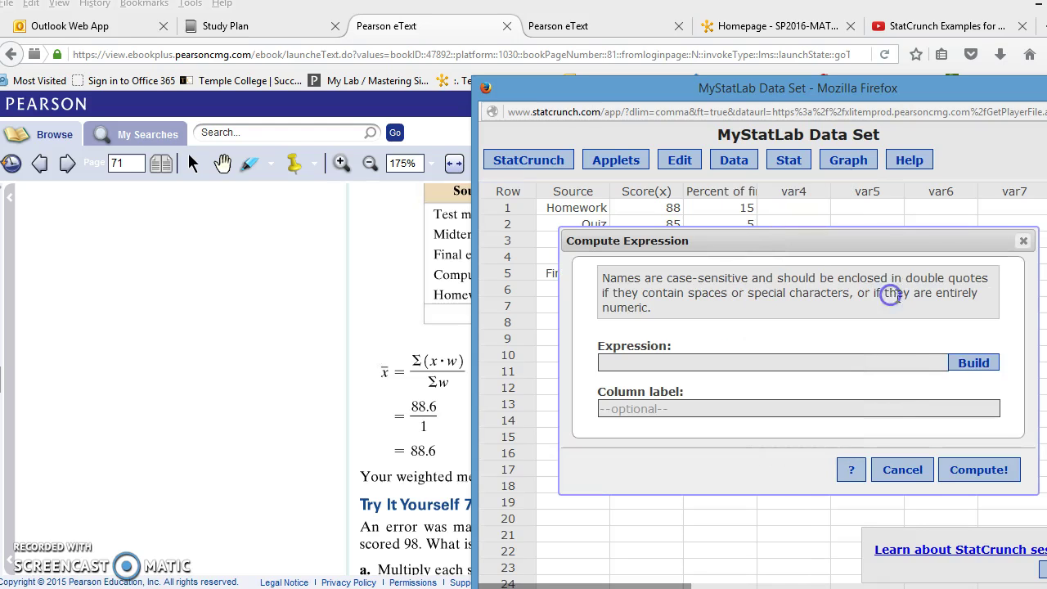
left_click(975, 363)
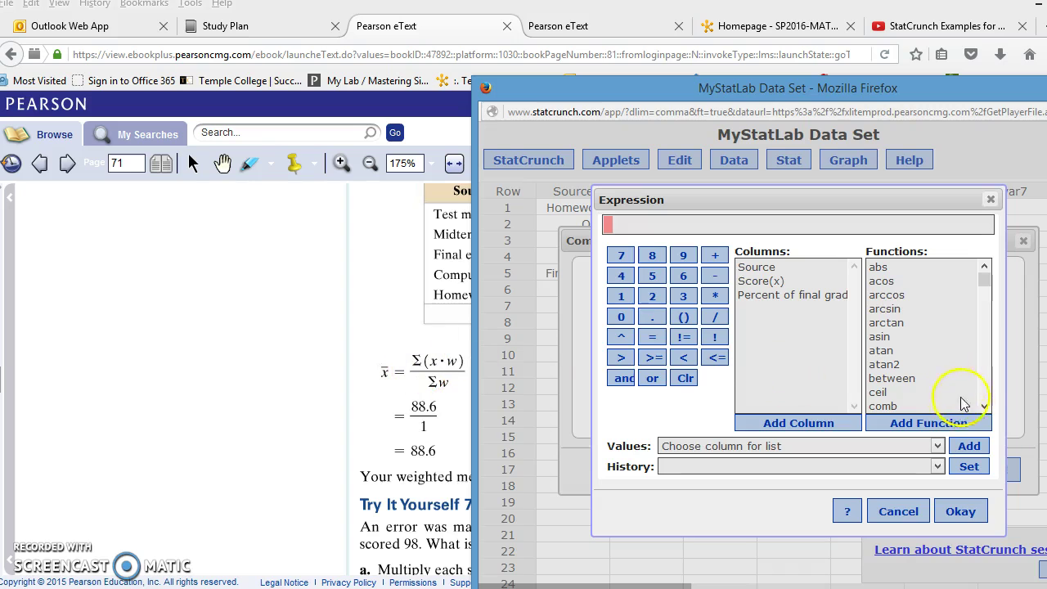
left_click_drag(985, 407, 985, 406)
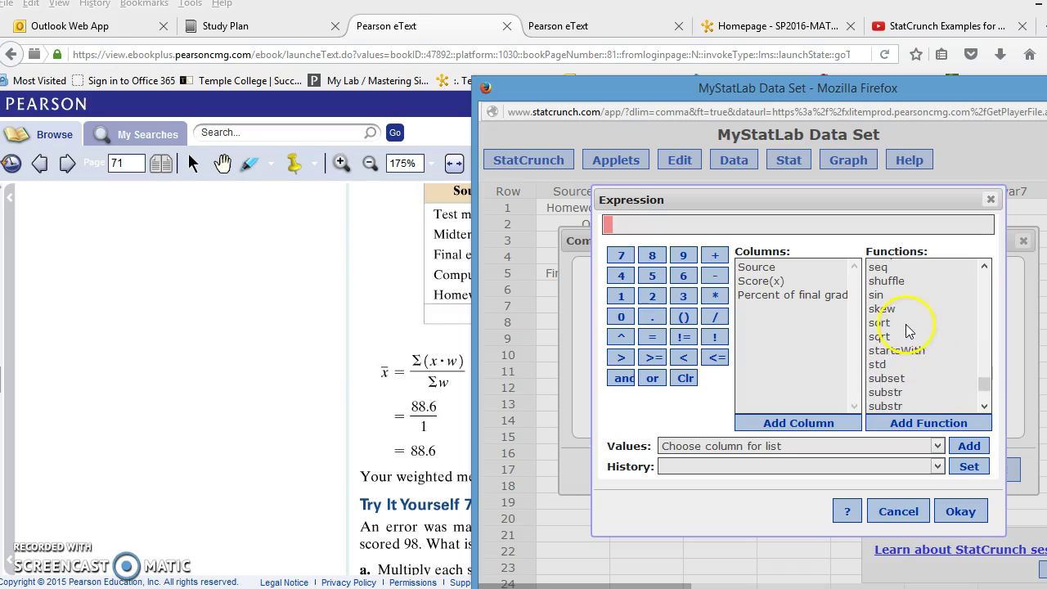
left_click(985, 407)
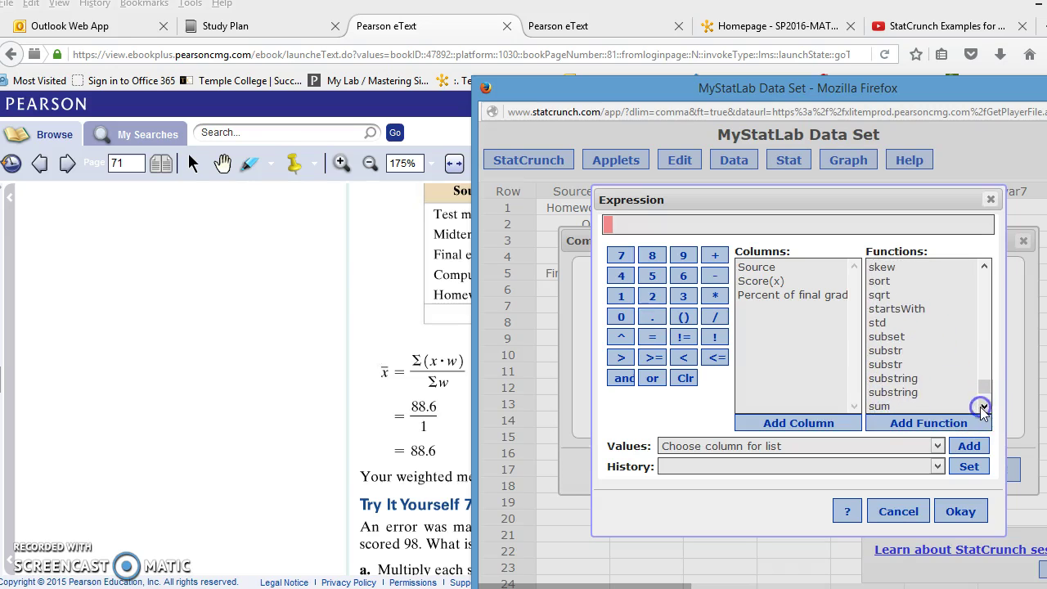
double_click(880, 407)
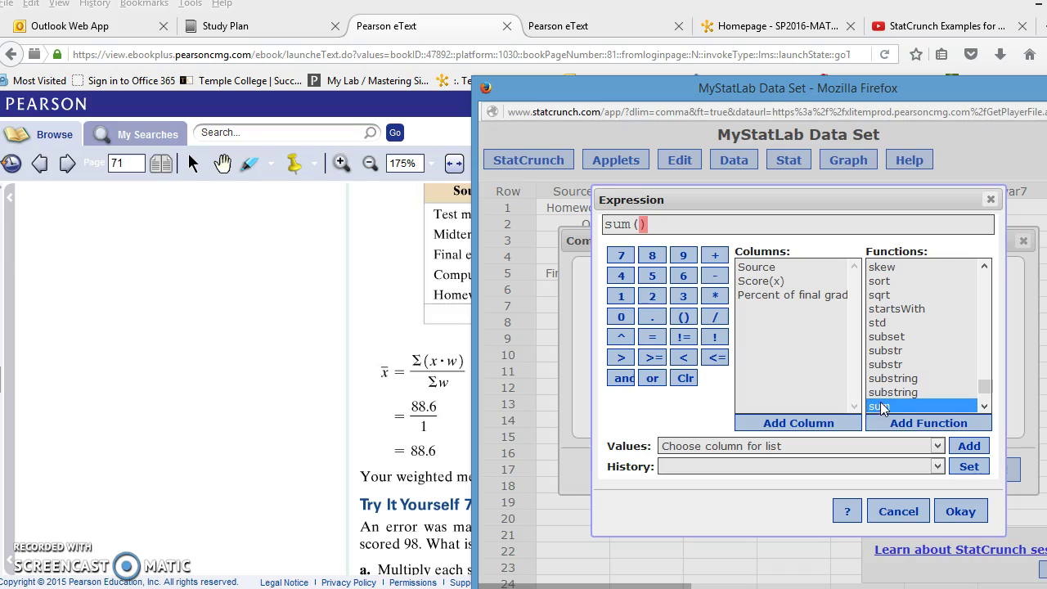
double_click(759, 281)
left_click(714, 295)
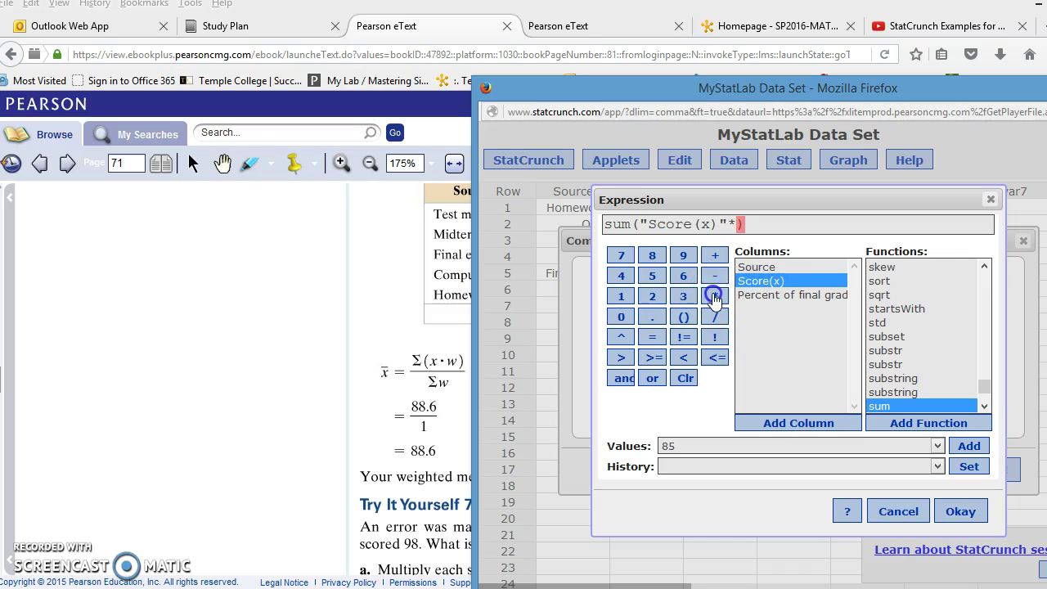
double_click(762, 295)
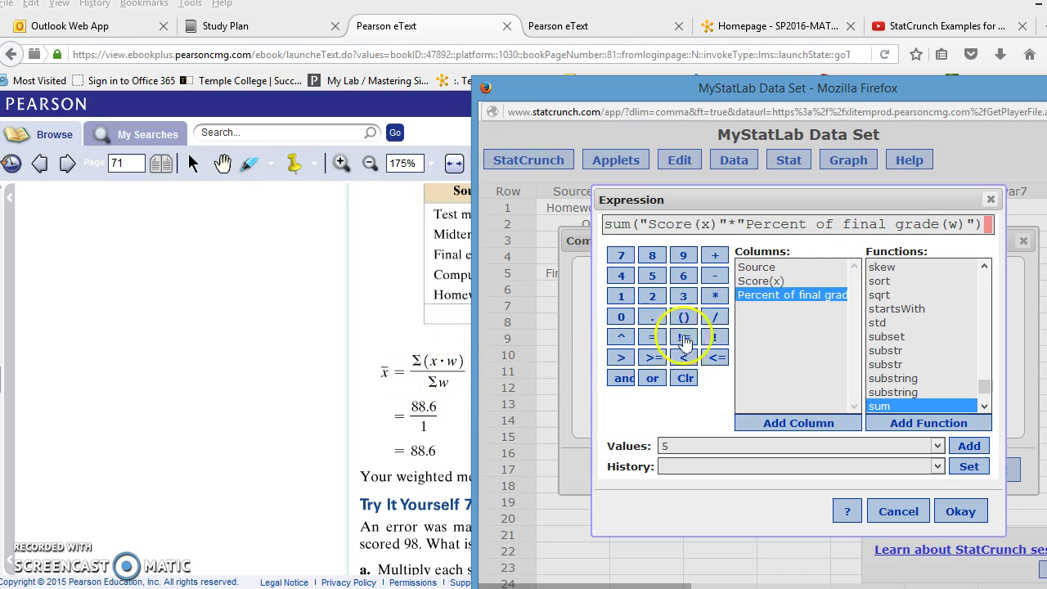
- Divide by sum("Percent of final grade(w)"), label the column Weighted Mean, and compute 92.85
left_click(713, 317)
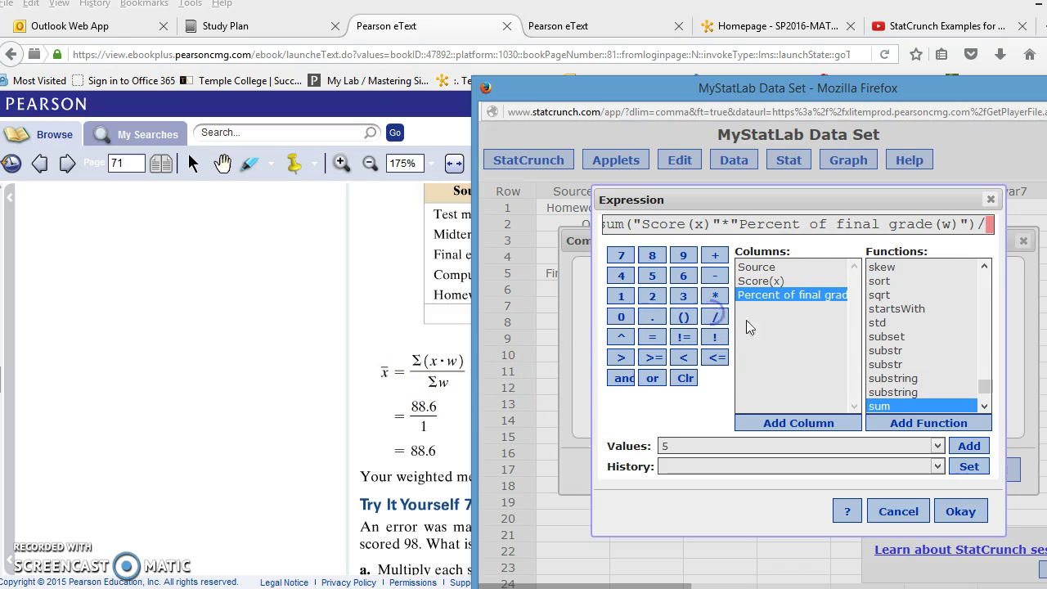
double_click(886, 407)
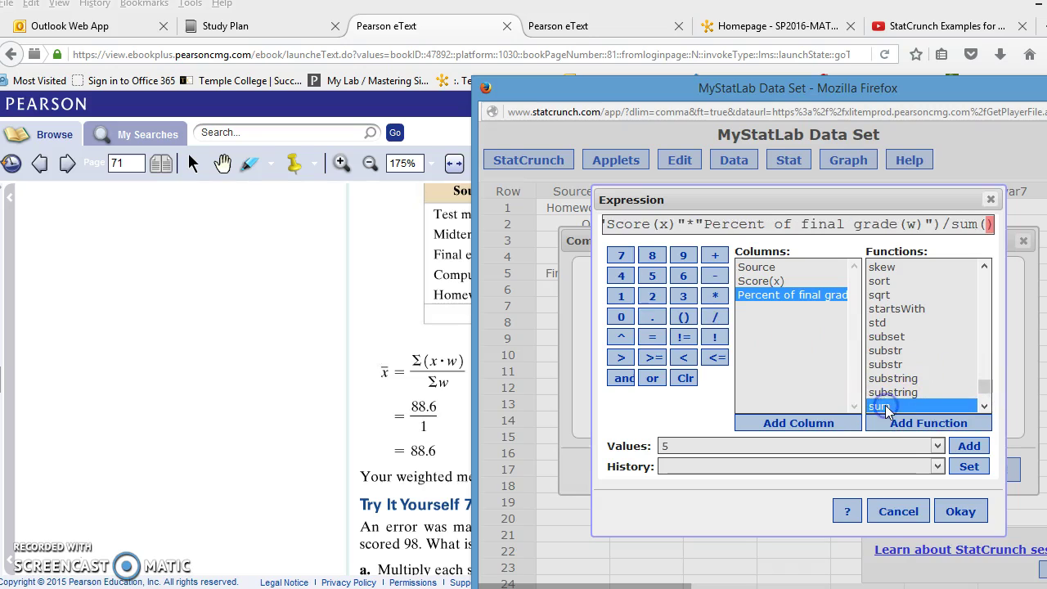
double_click(771, 296)
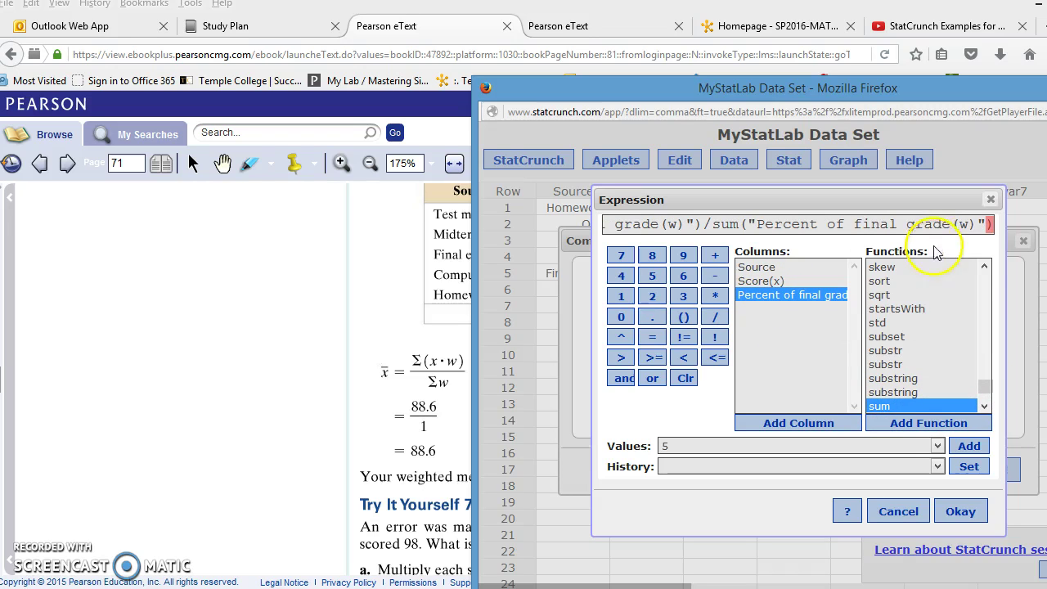
left_click(961, 511)
left_click(672, 413)
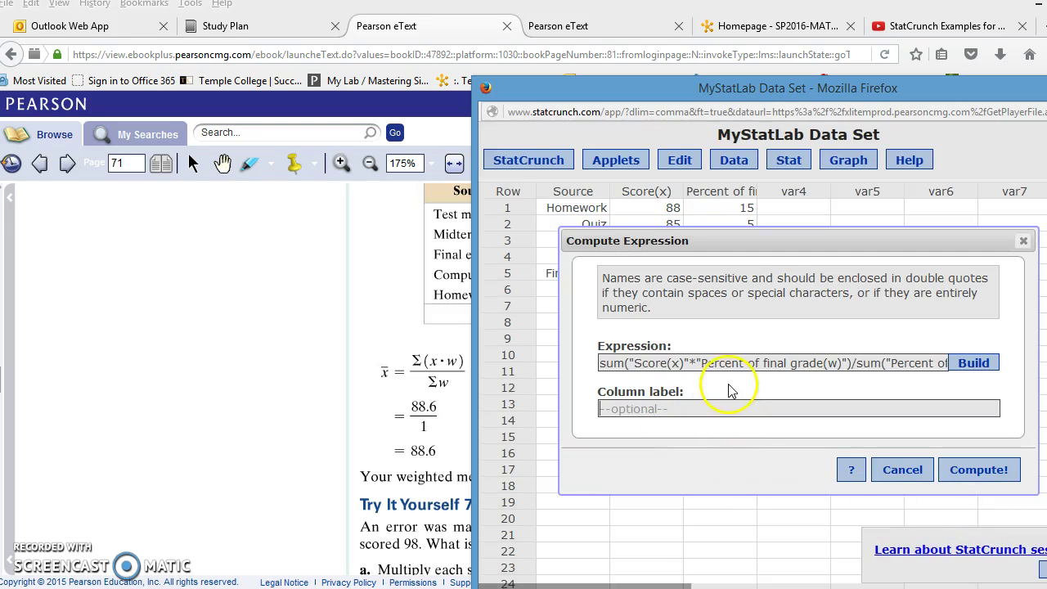
type("Weighted Mean")
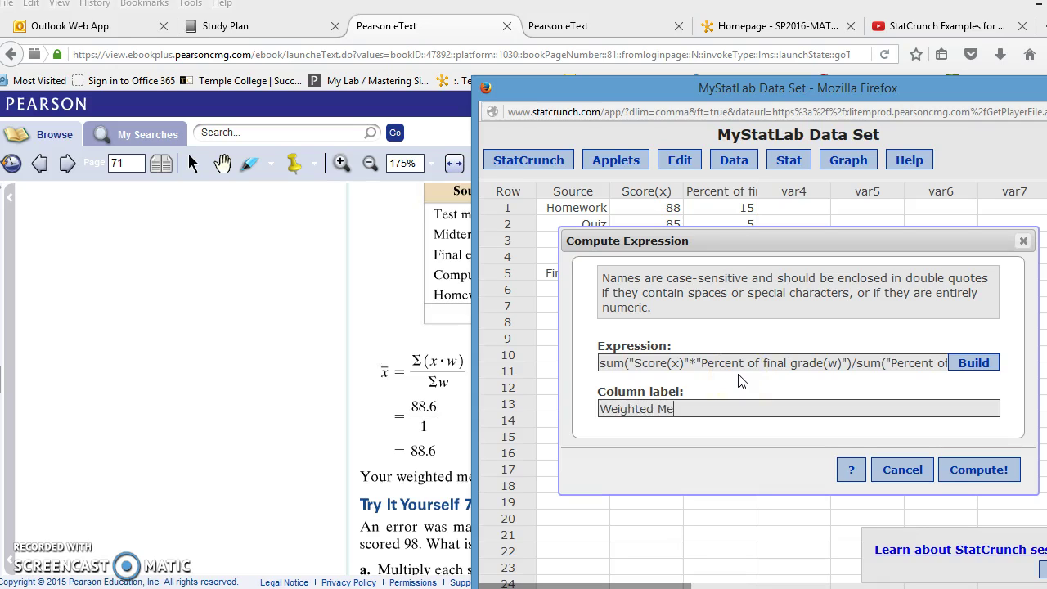
left_click(961, 471)
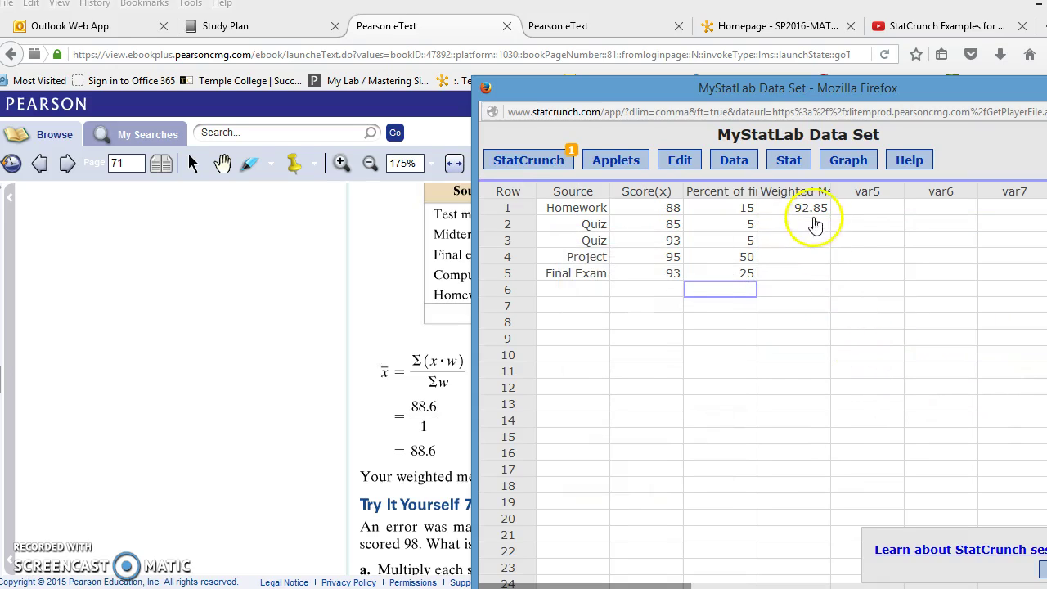
left_click_drag(831, 190, 860, 192)
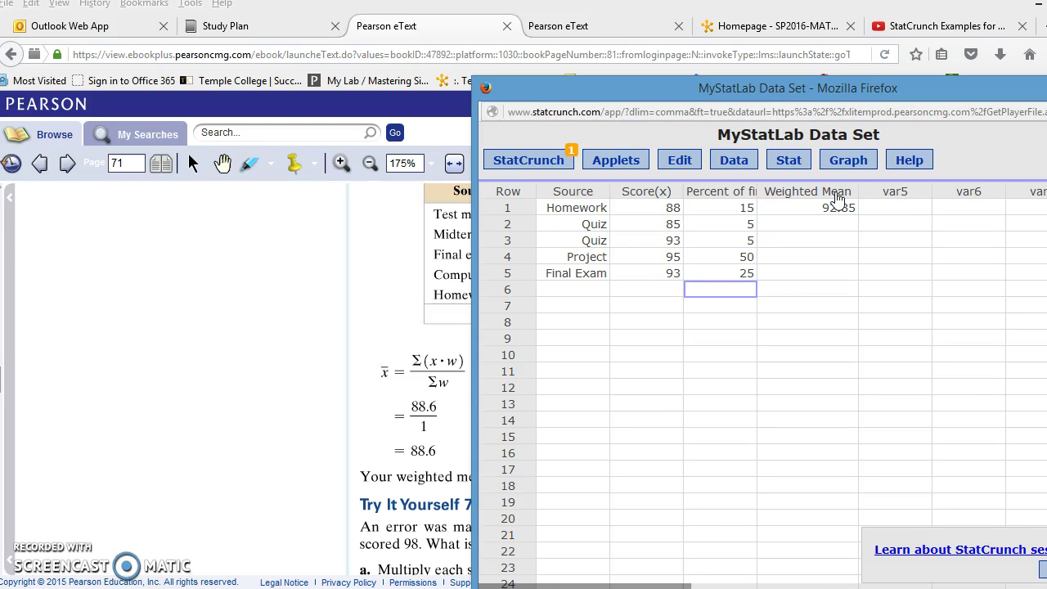
- Run Grouped/Binned stats: bins Score(x), counts Percent of final grade(w), Mean only, stored in table
left_click(790, 166)
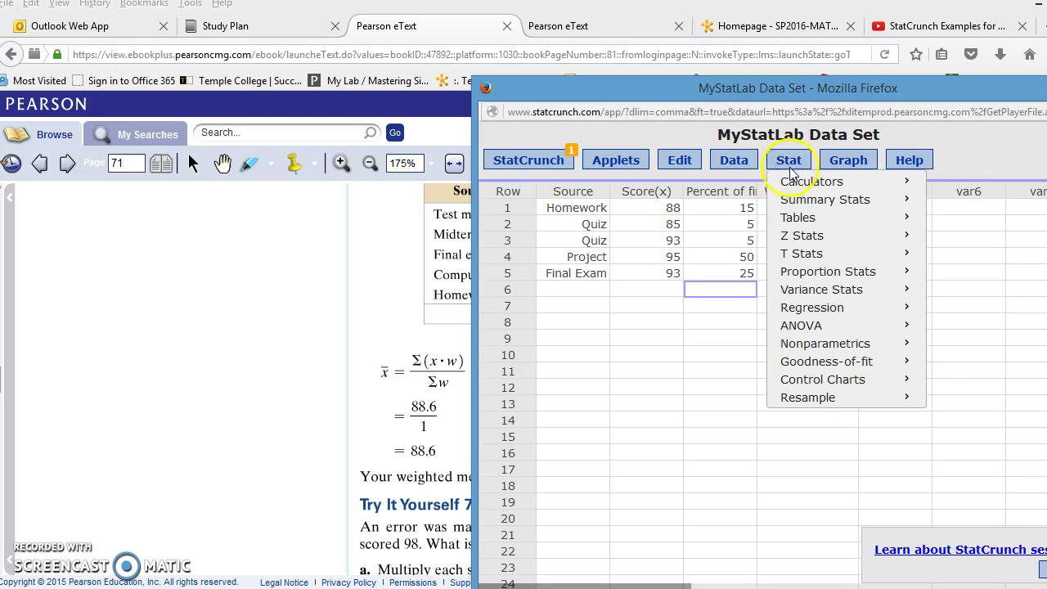
mouse_move(799, 204)
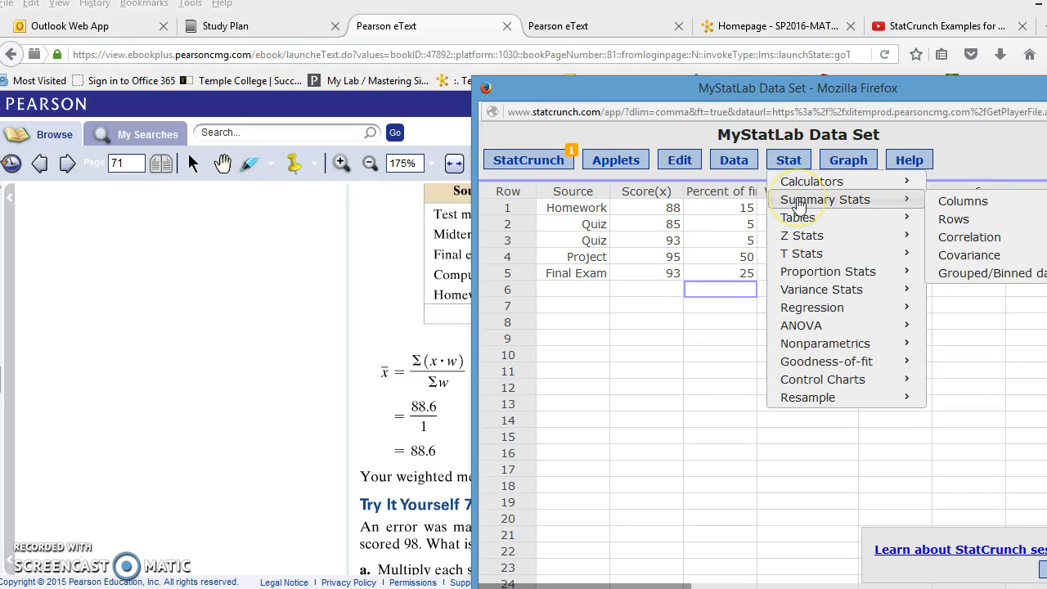
left_click(960, 276)
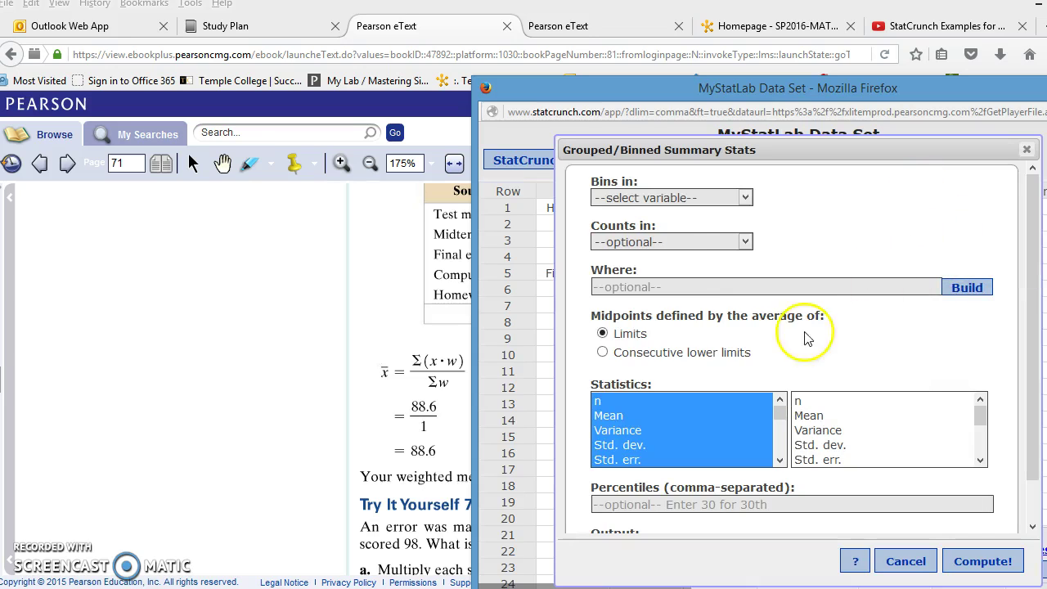
left_click(747, 198)
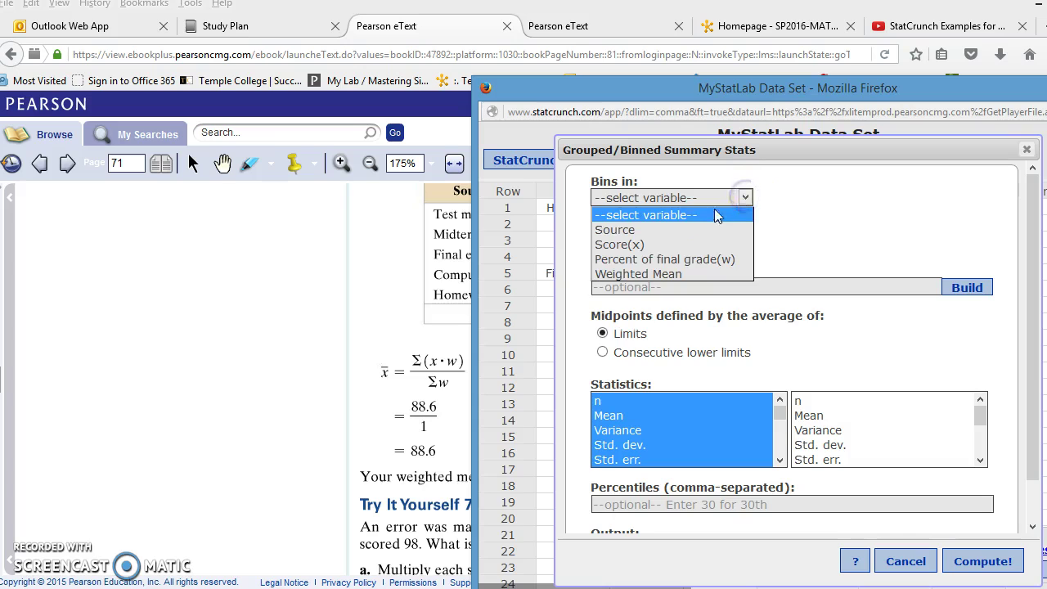
left_click(655, 246)
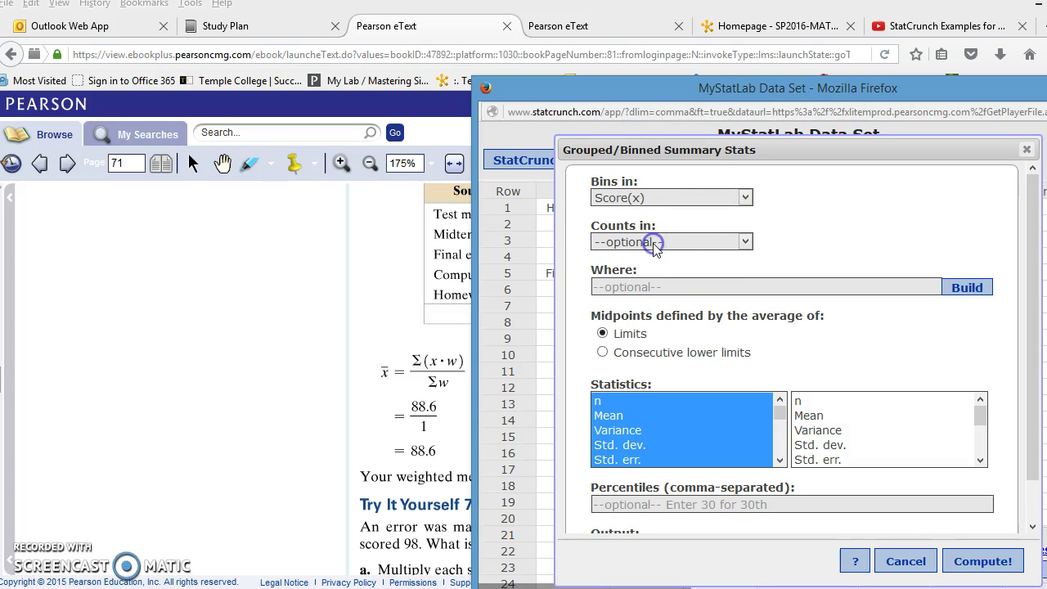
left_click(745, 243)
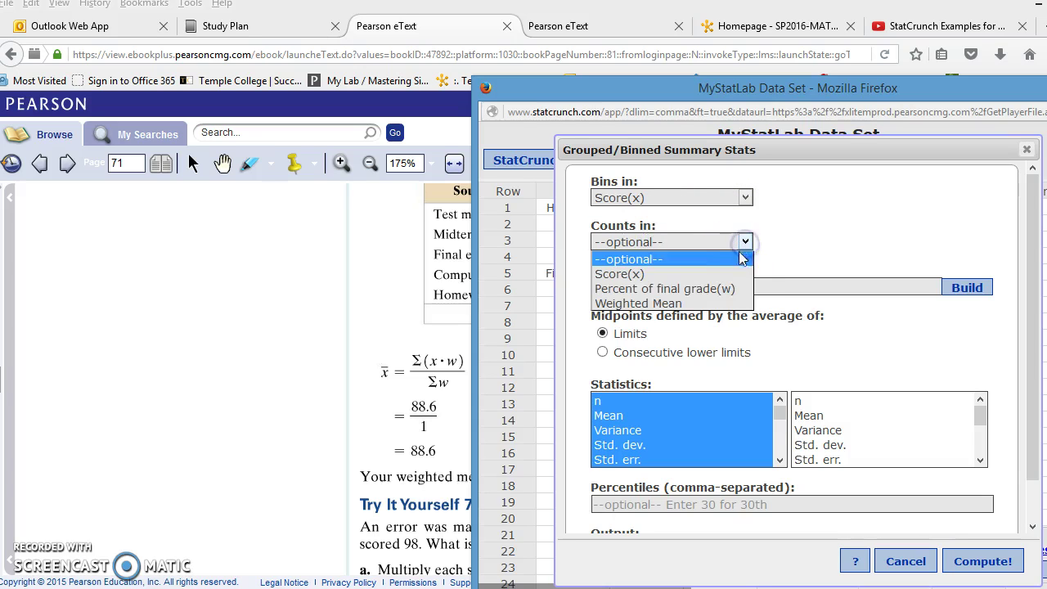
left_click(704, 289)
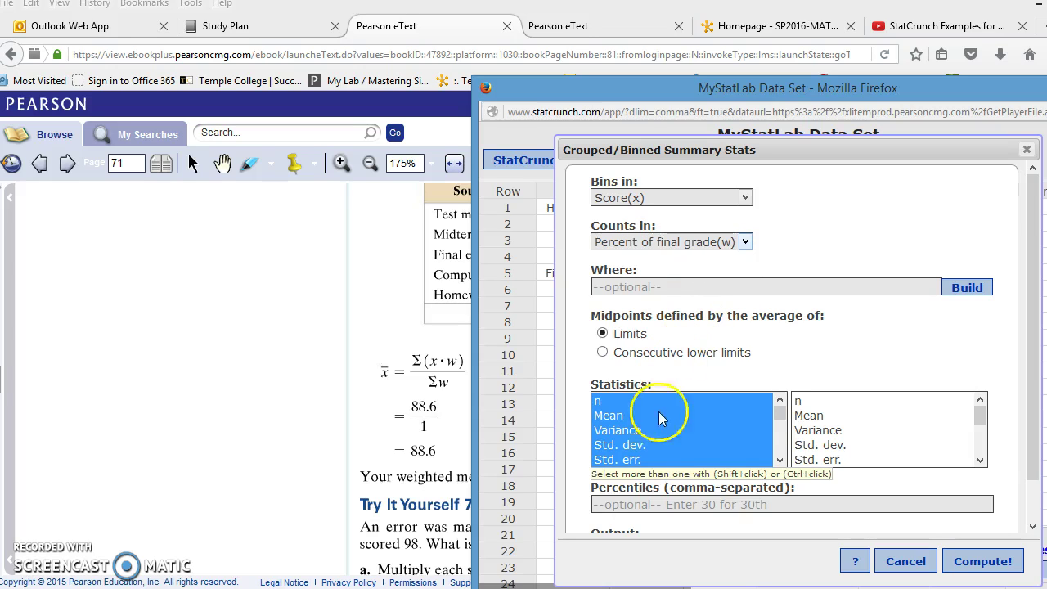
left_click(607, 417)
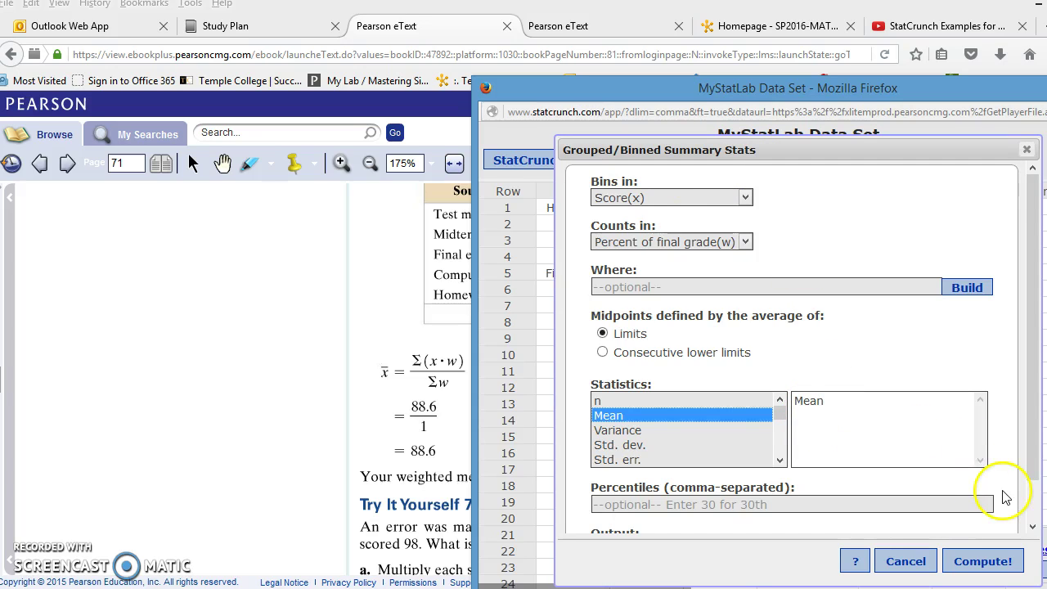
scroll(1005, 496, "down", 1)
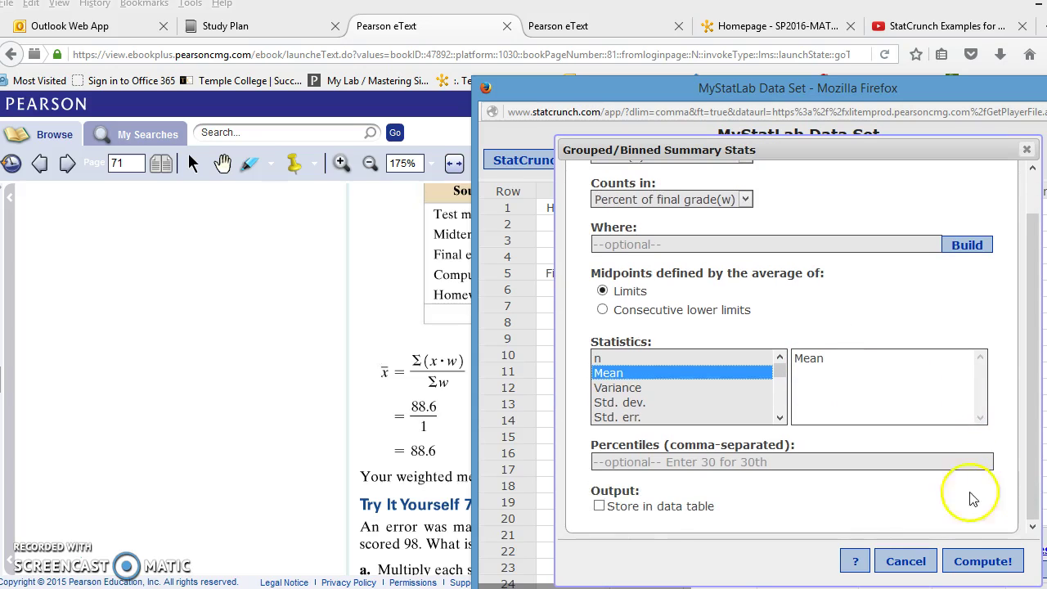
left_click(599, 506)
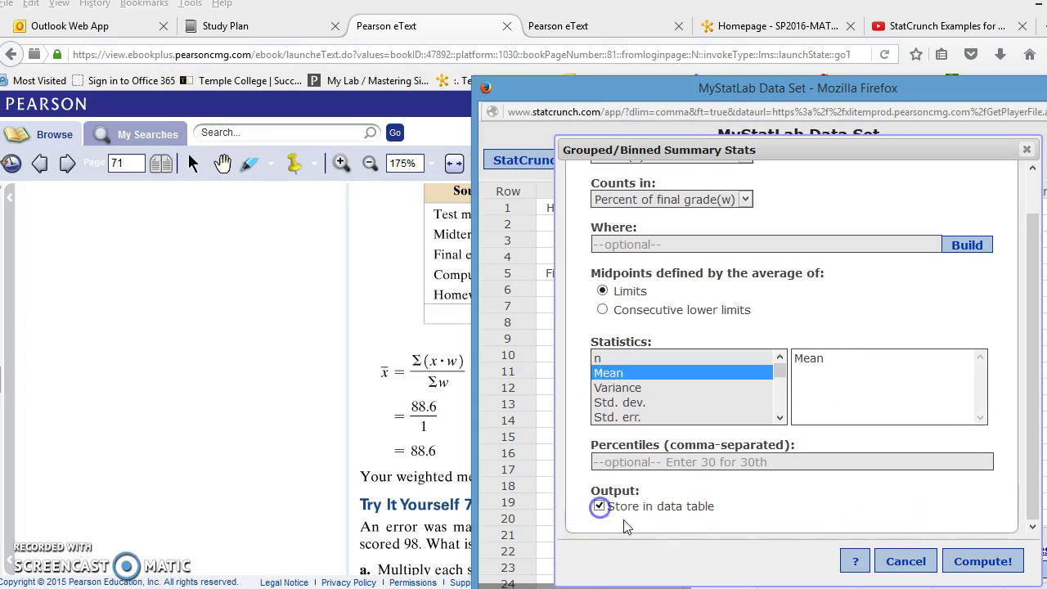
left_click(964, 564)
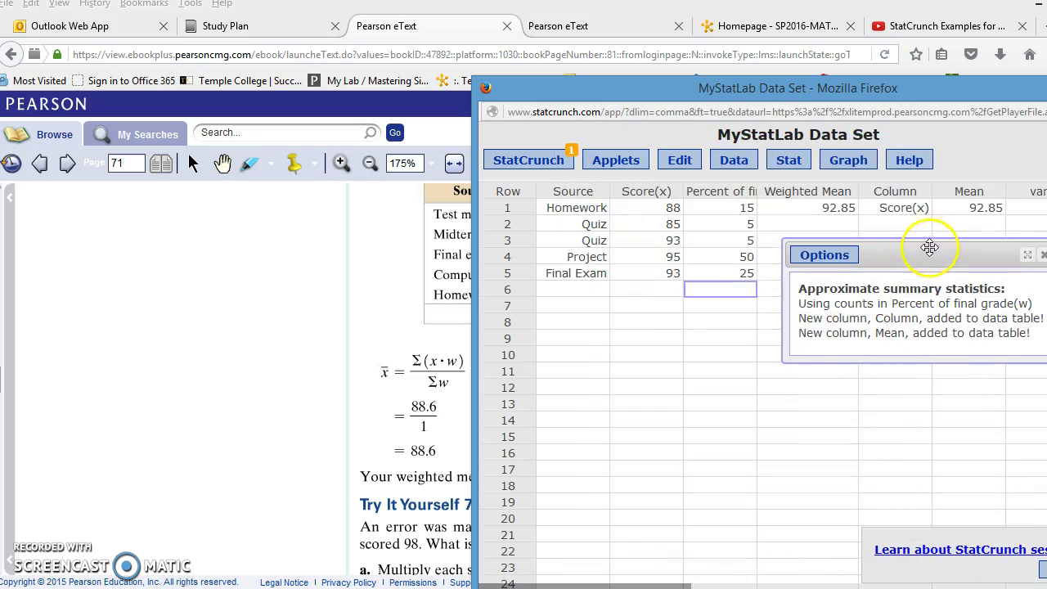
- Move the grouped summary results window aside and close it
left_click_drag(928, 250, 807, 249)
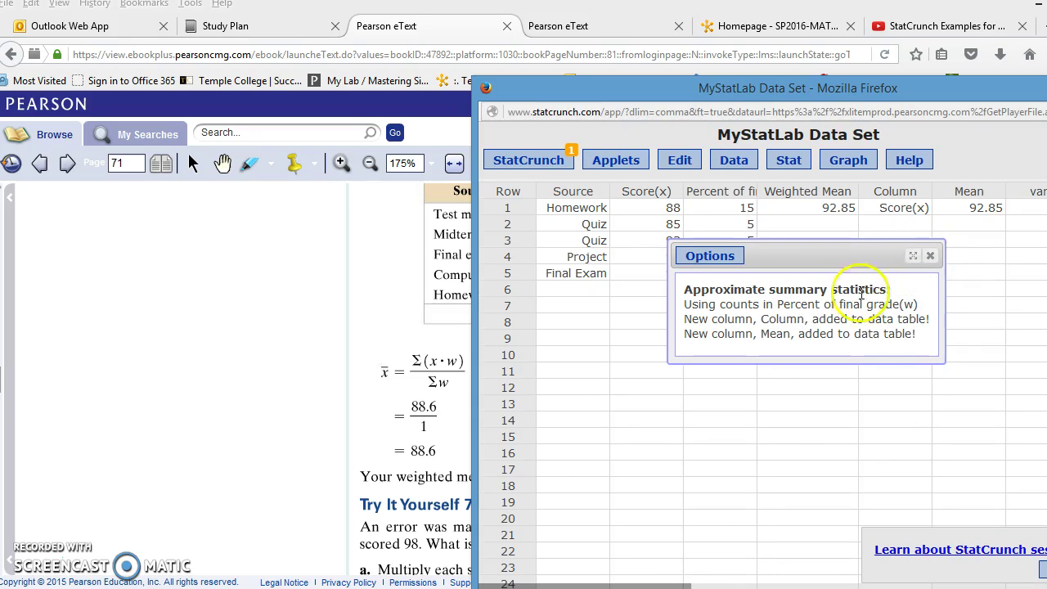
left_click(930, 257)
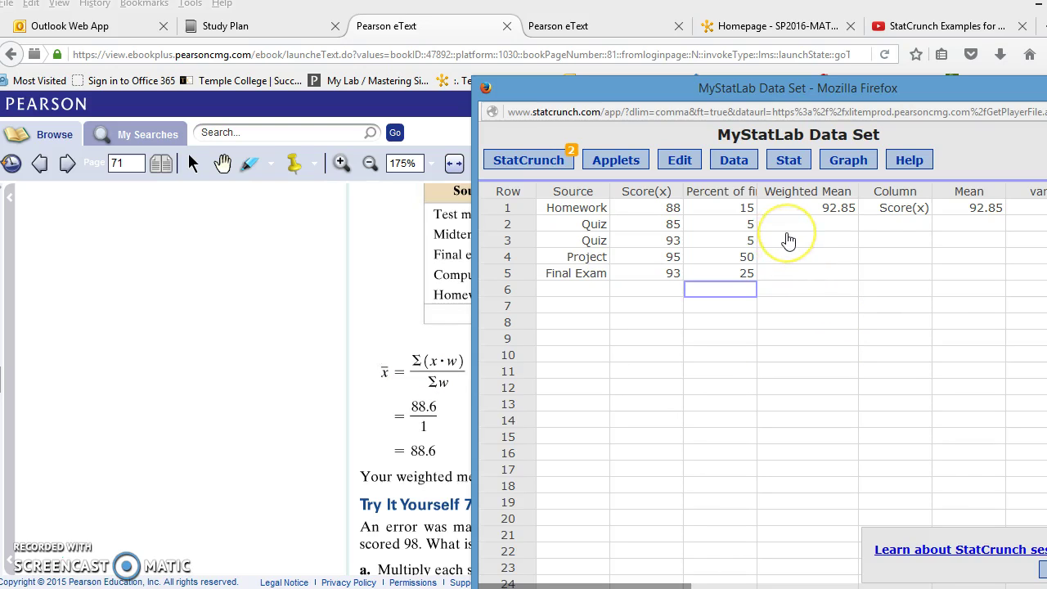
- Rerun Grouped/Binned Mean with Score(x) bins and Percent of final grade(w) counts, then close the results
left_click(786, 167)
mouse_move(789, 203)
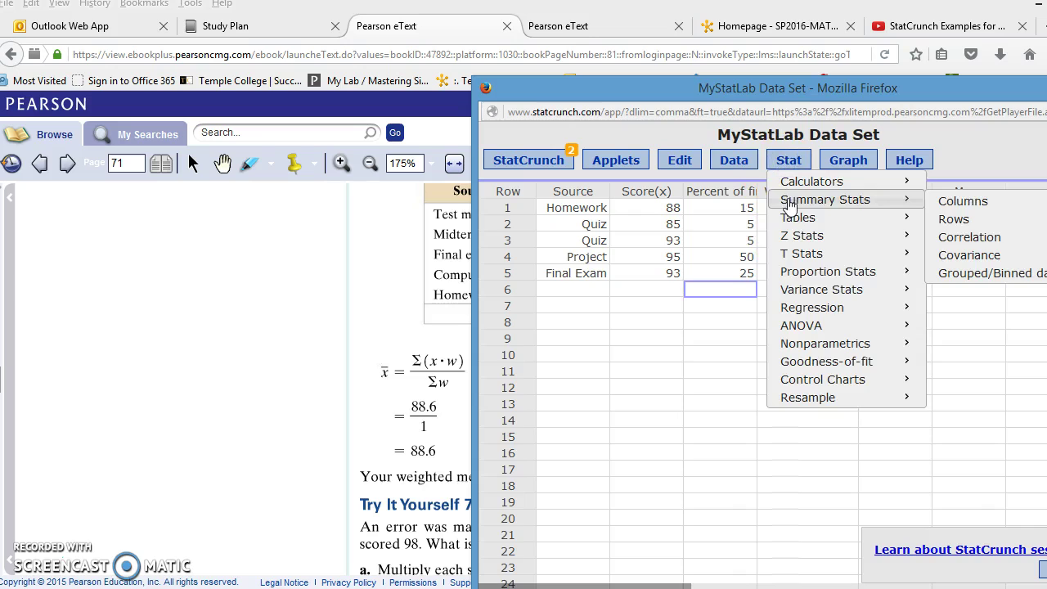
left_click(974, 277)
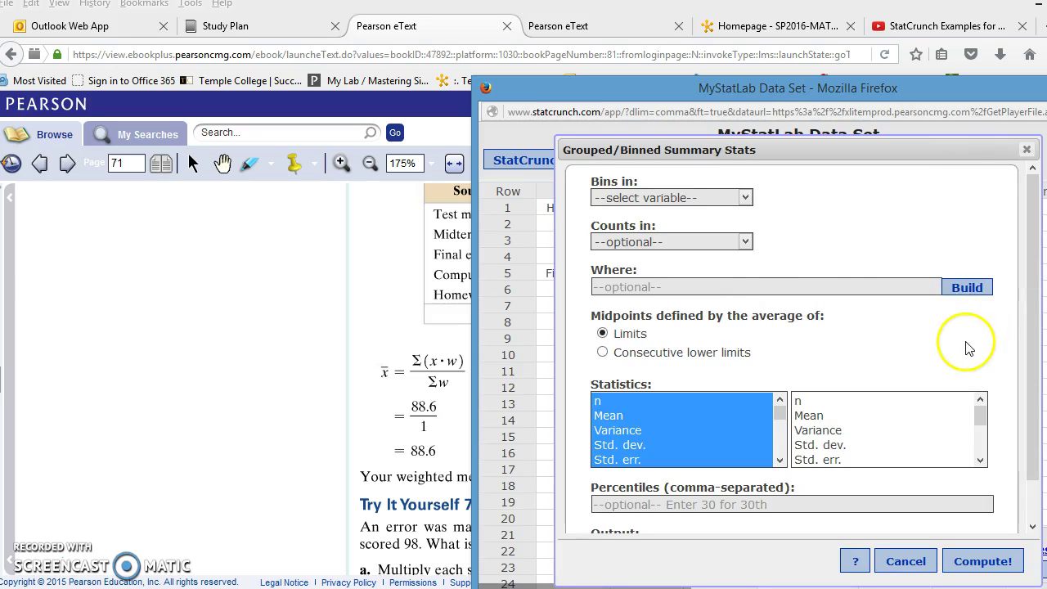
left_click(628, 197)
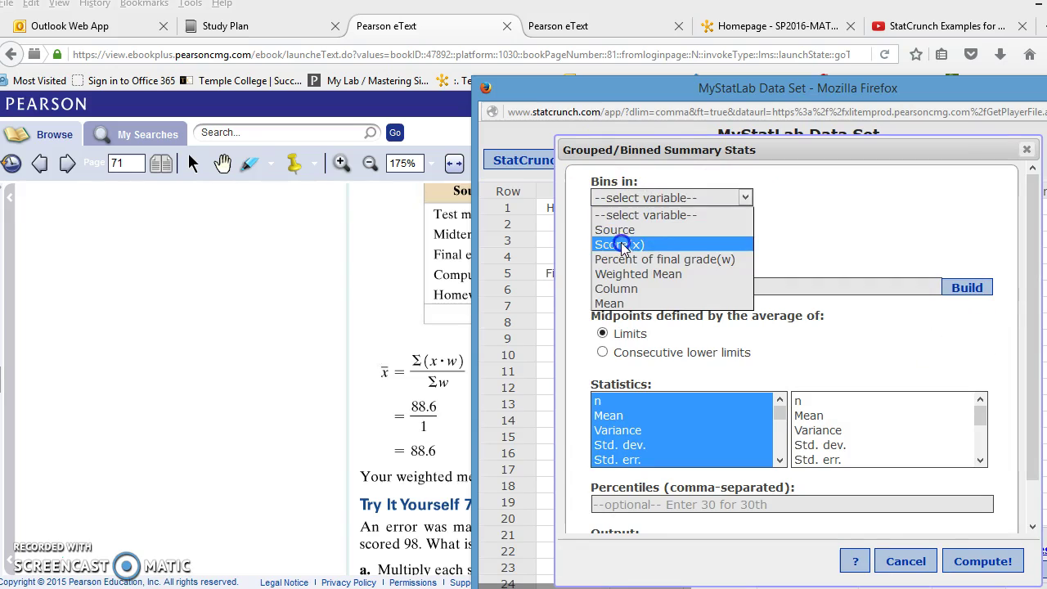
left_click(622, 245)
left_click(642, 242)
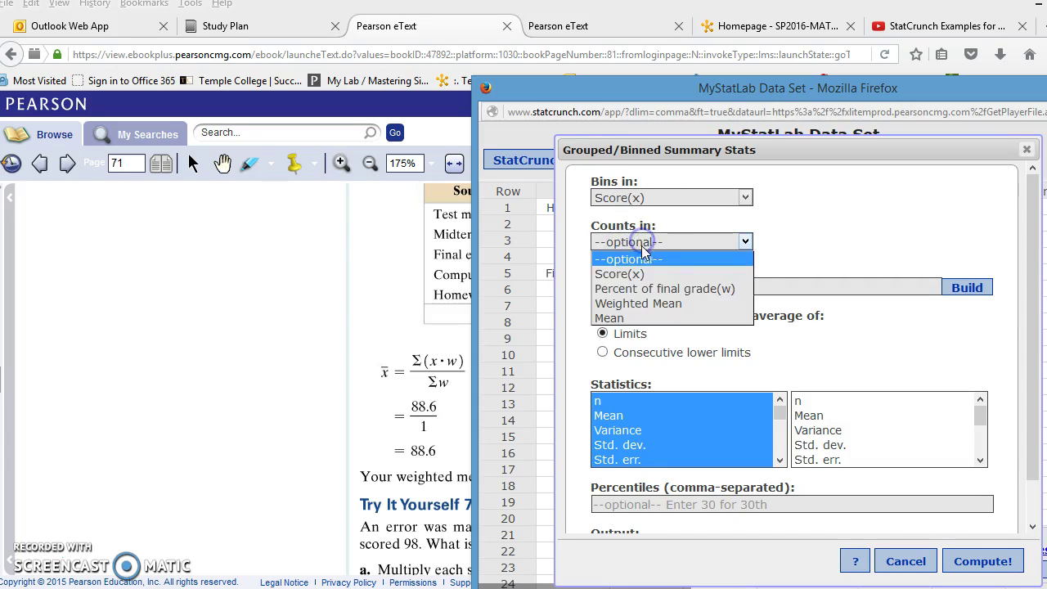
left_click(664, 290)
left_click(612, 416)
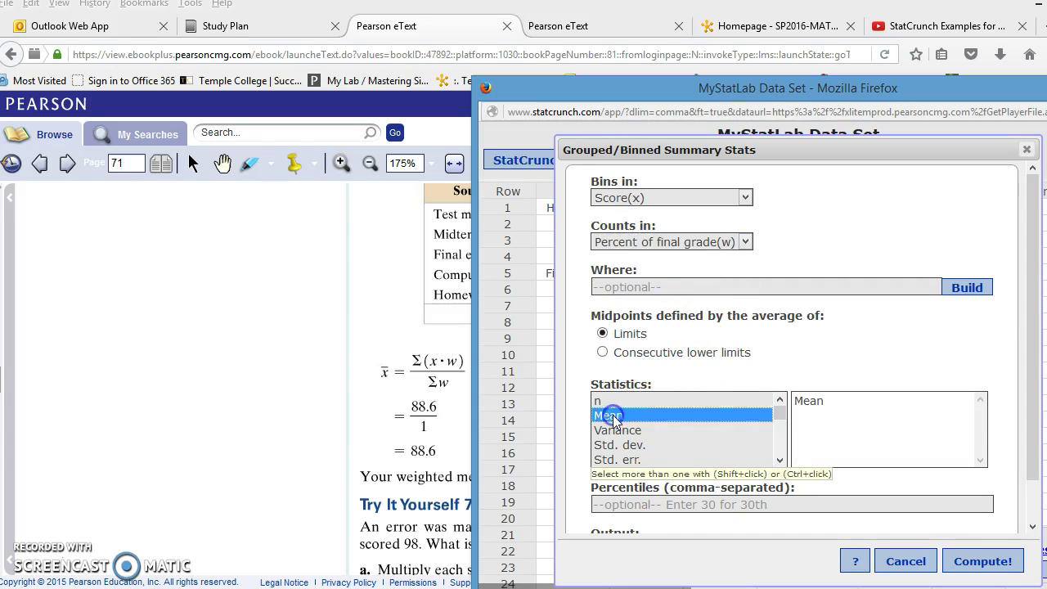
left_click(879, 462)
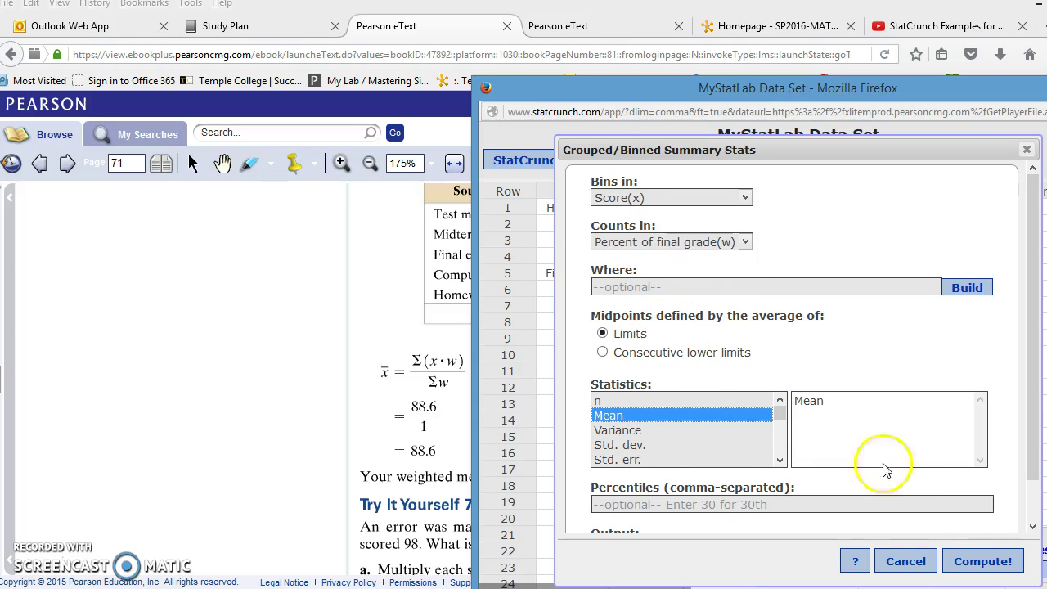
left_click(1032, 527)
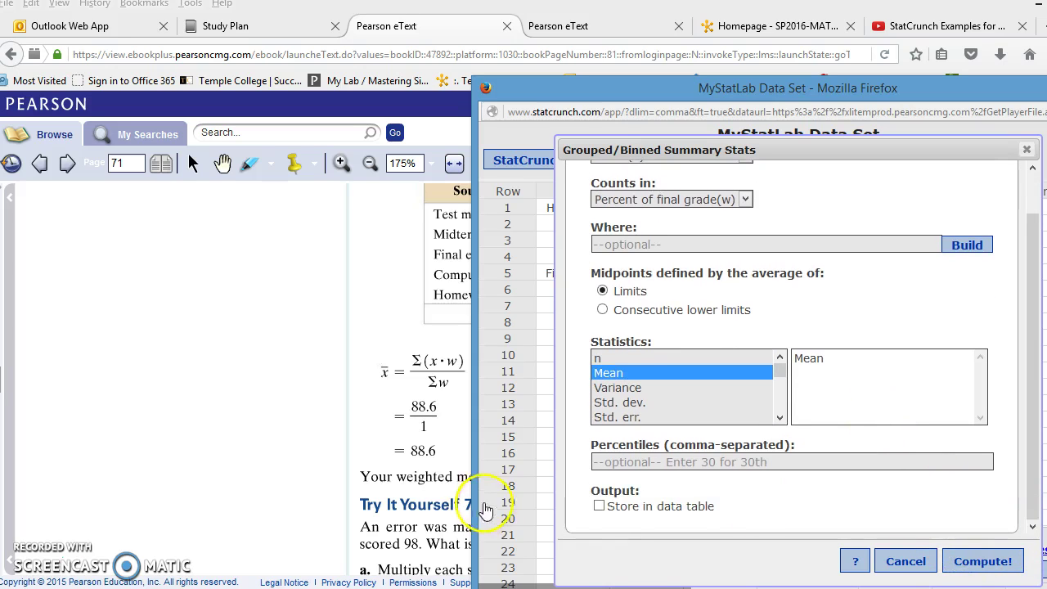
left_click(981, 562)
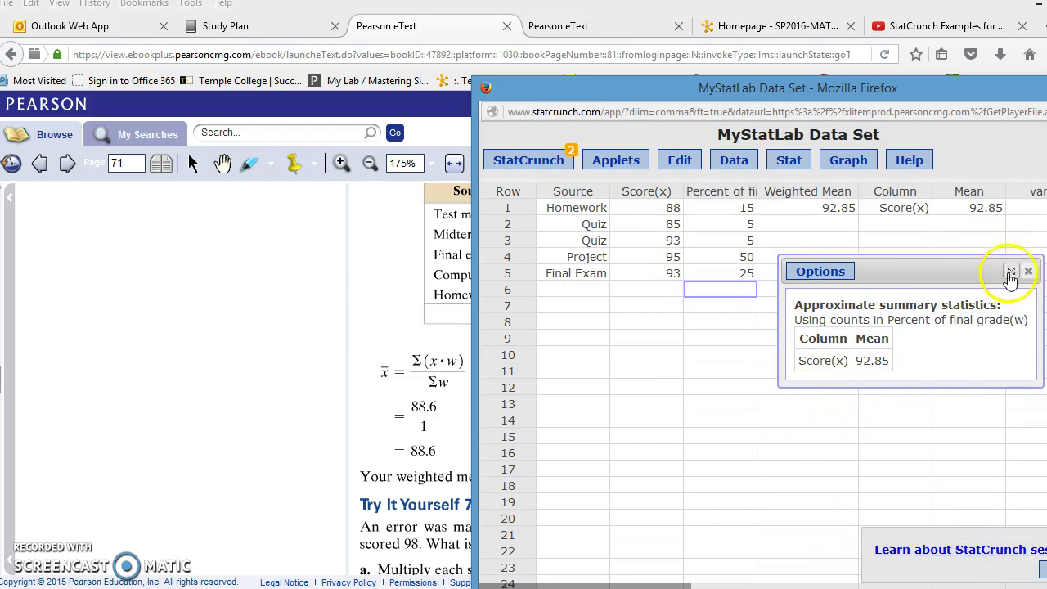
left_click(889, 367)
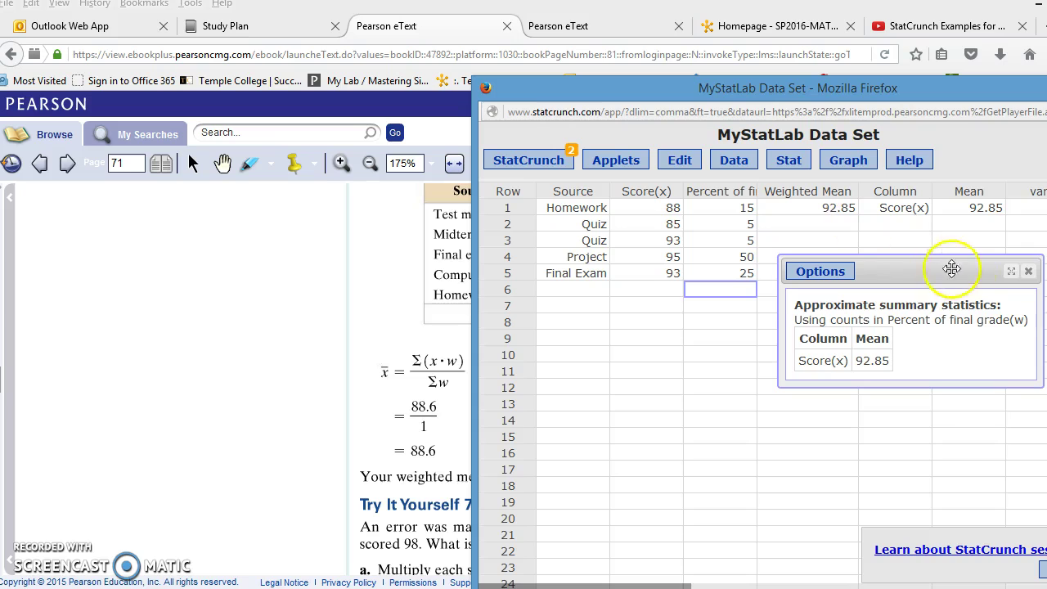
left_click(1029, 271)
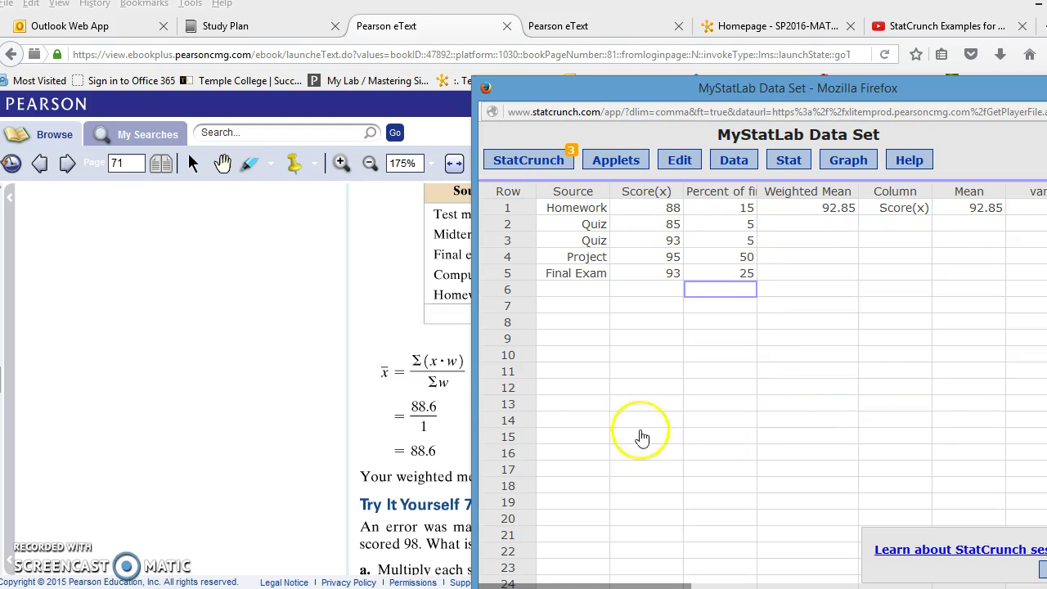
- Turn the eText to page 72 and read down to Example 8's 41.8-minute frequency-distribution mean
left_click(313, 406)
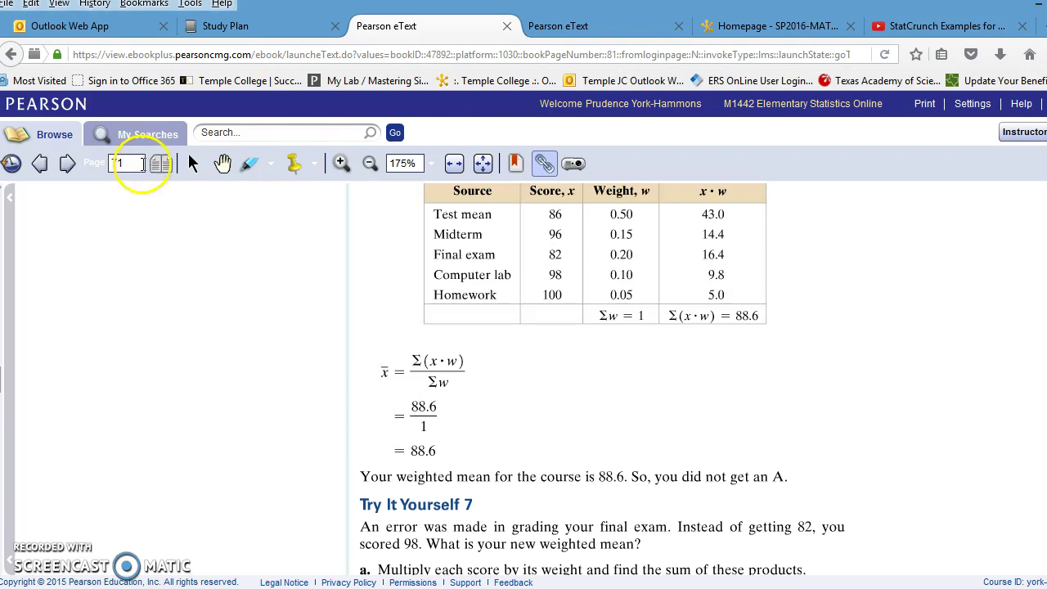
left_click(60, 161)
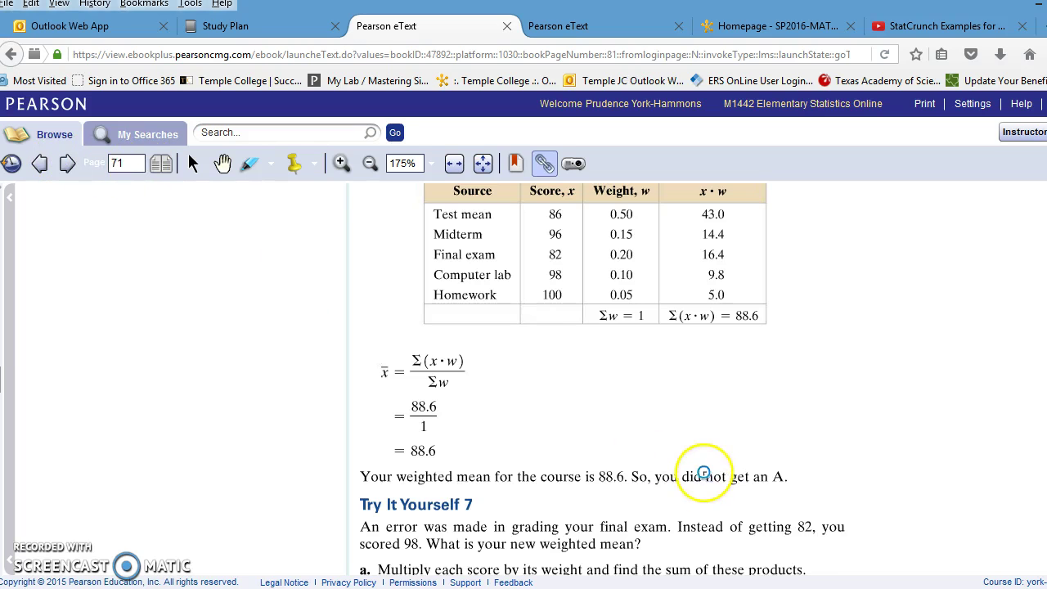
scroll(725, 444, "down", 2)
scroll(723, 443, "down", 2)
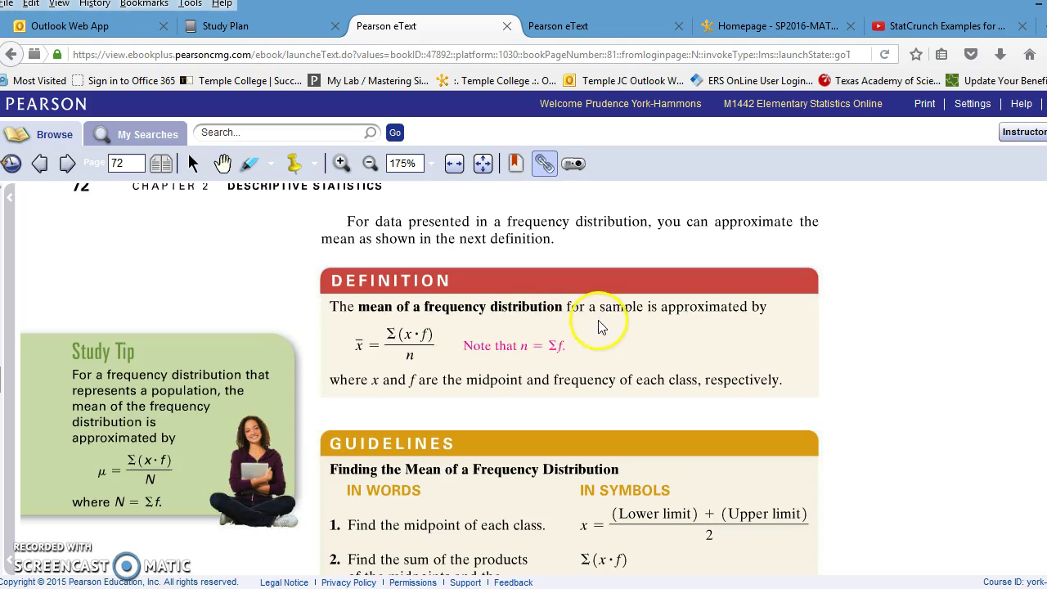
scroll(716, 326, "down", 2)
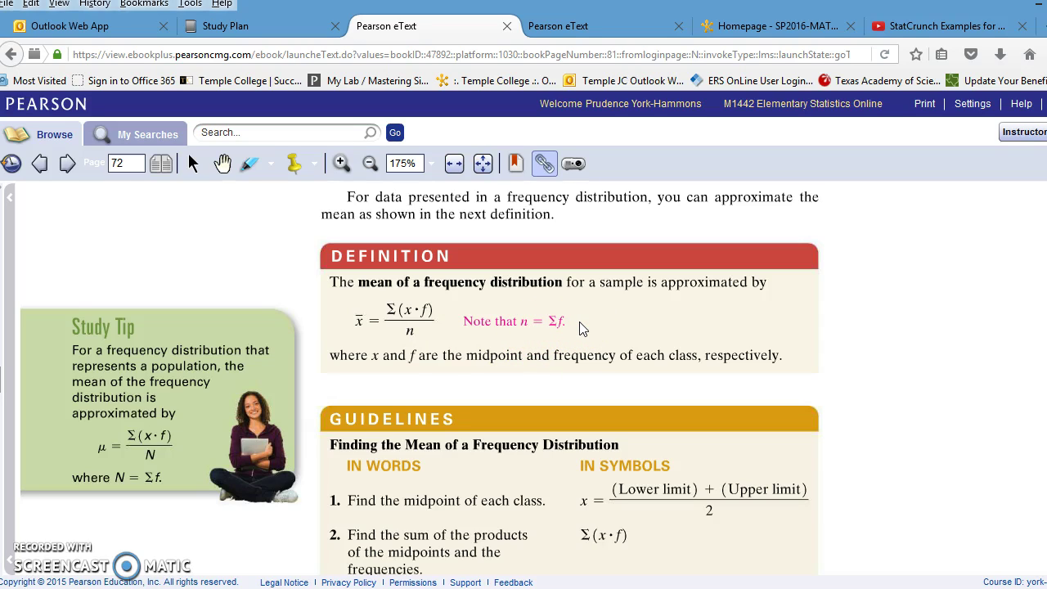
scroll(665, 499, "down", 4)
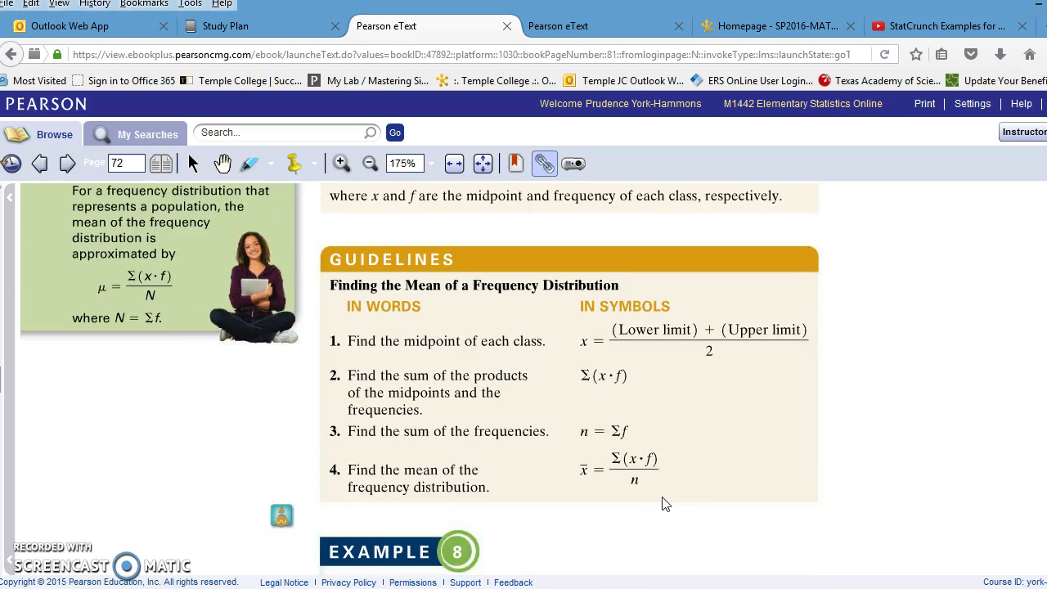
scroll(664, 505, "down", 5)
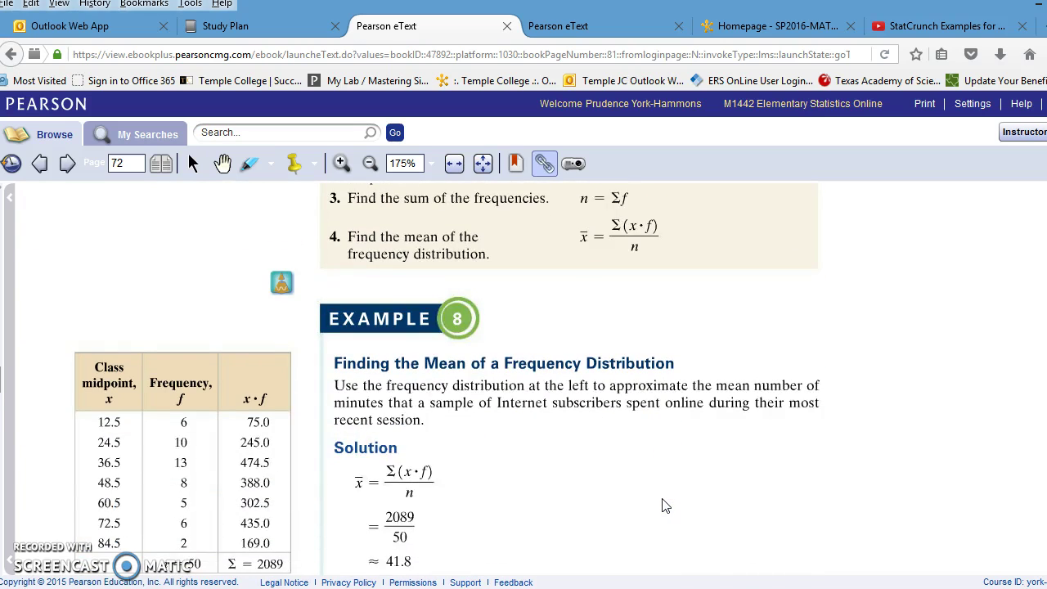
scroll(664, 505, "down", 2)
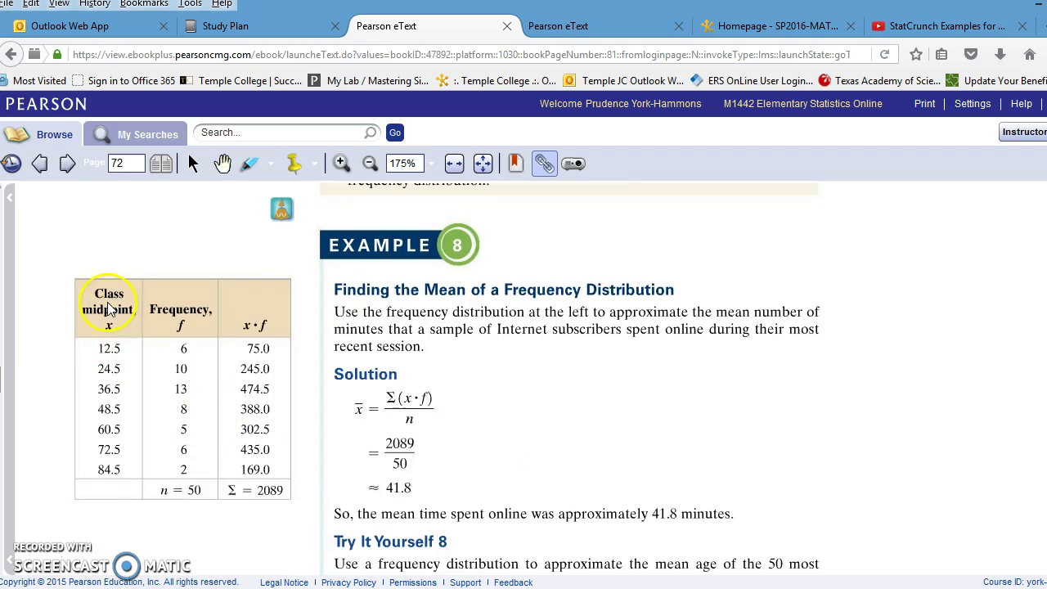
left_click(128, 481)
- Move the StatCrunch data set window left and create a new empty Untitled data table
mouse_move(312, 588)
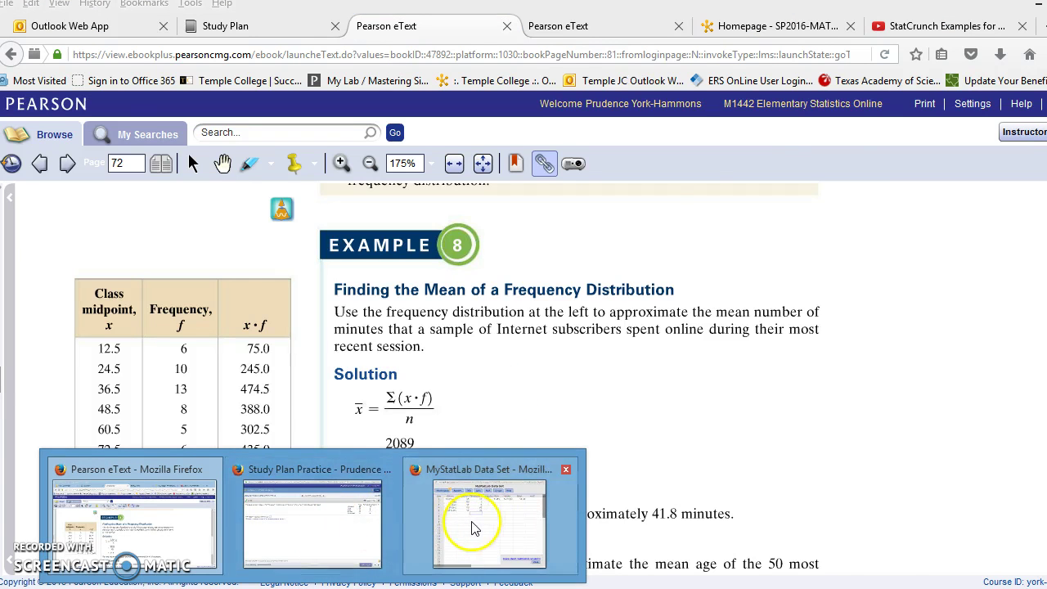
left_click(476, 524)
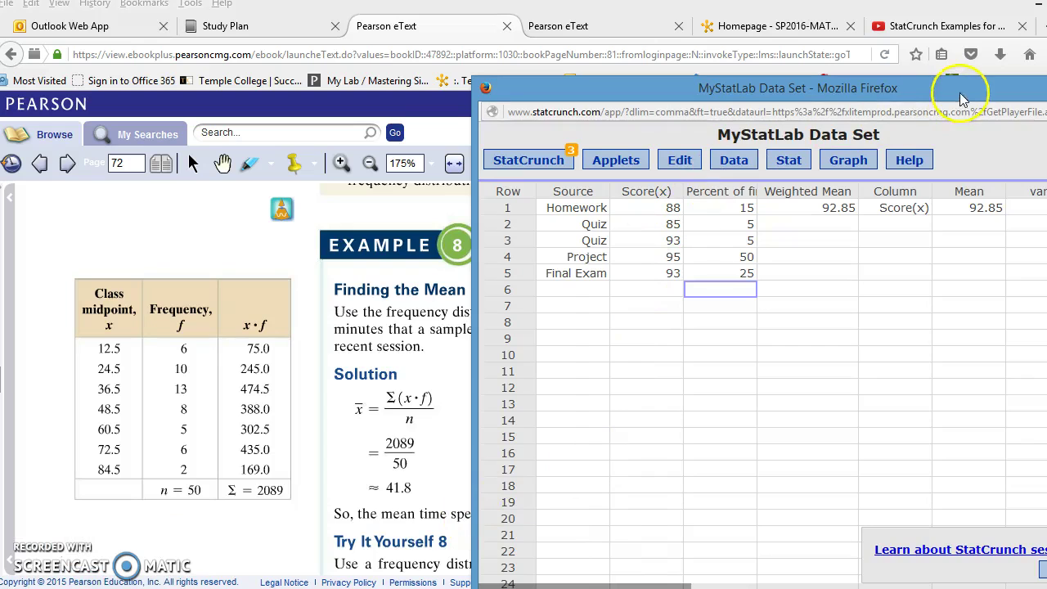
left_click_drag(959, 90, 685, 95)
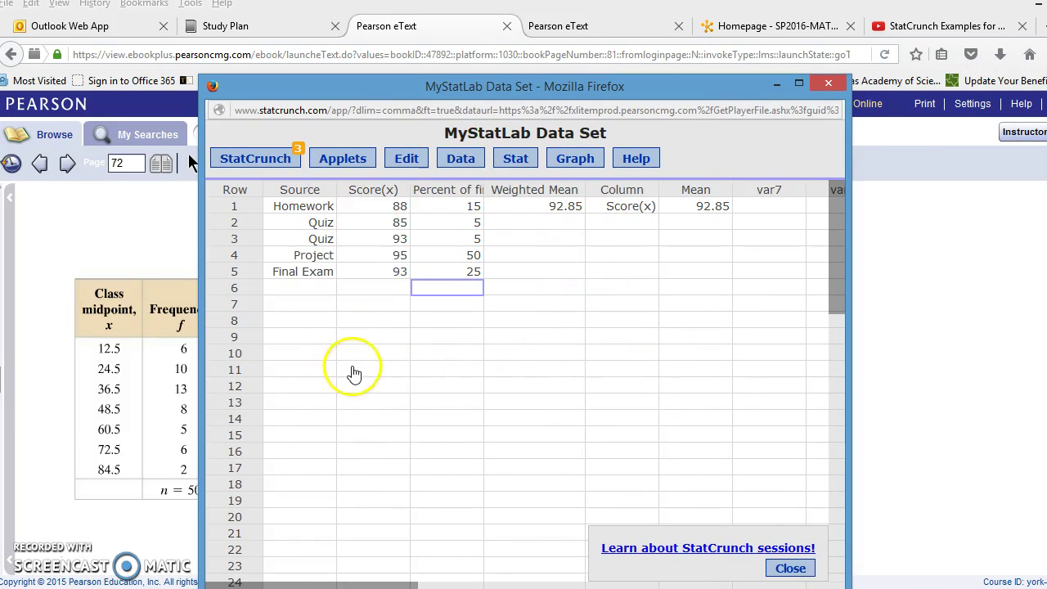
left_click(264, 161)
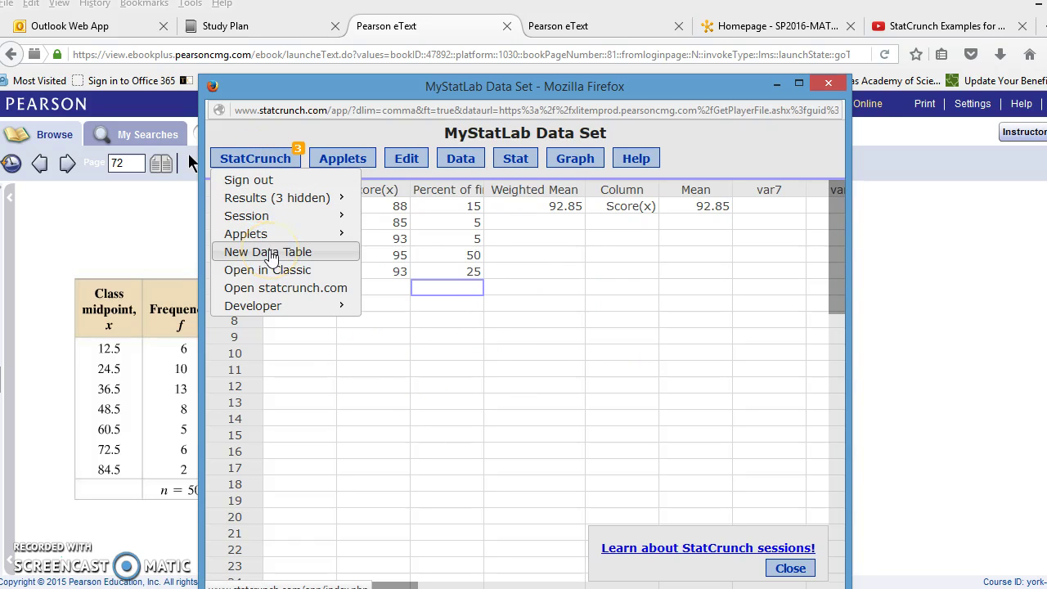
left_click(271, 256)
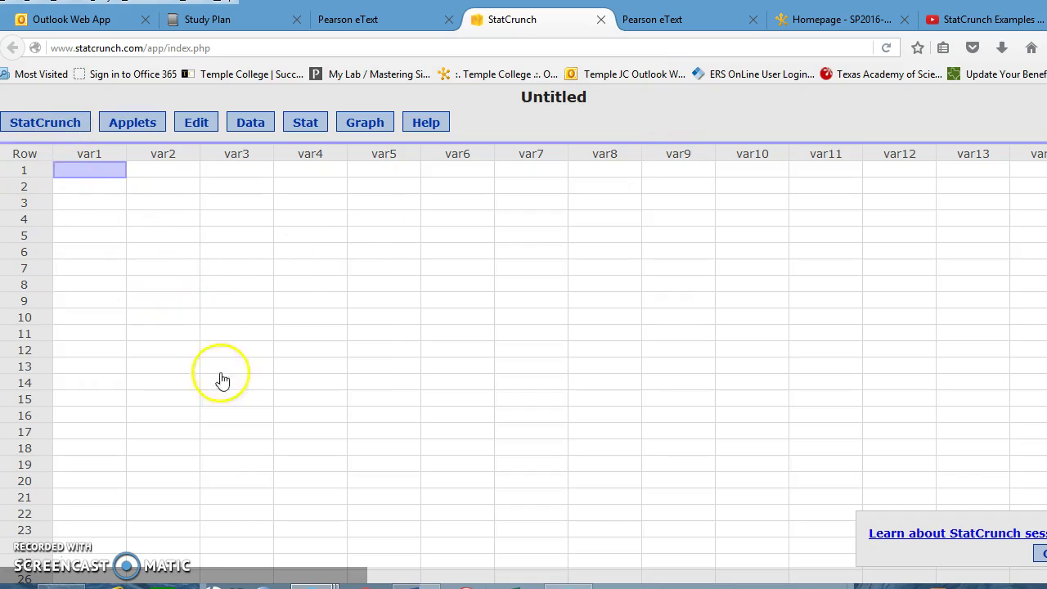
- Open the Upload StatCrunch Session File dialog from the Session menu
left_click(55, 124)
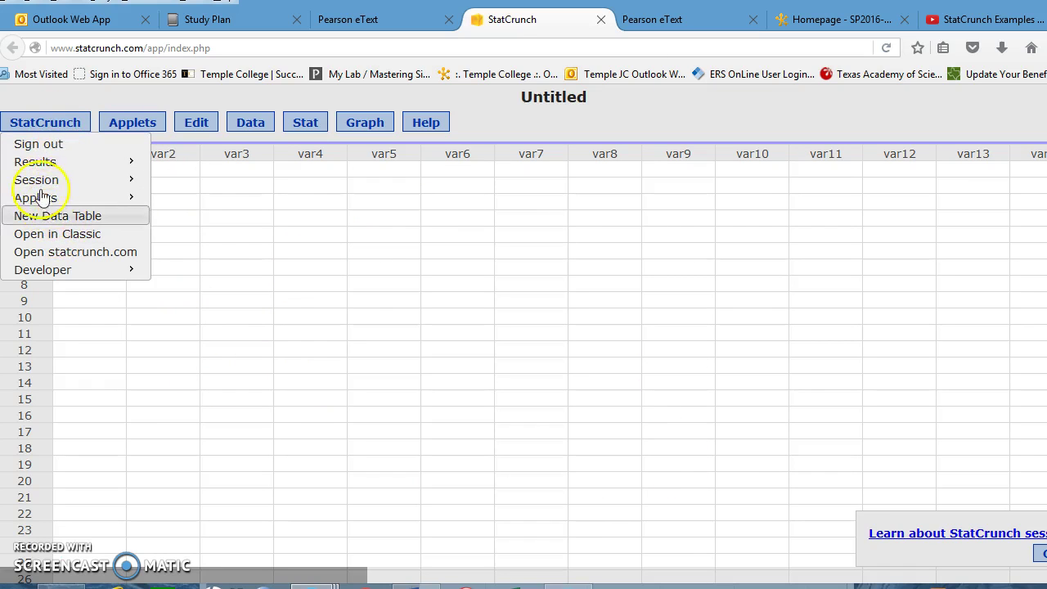
mouse_move(39, 181)
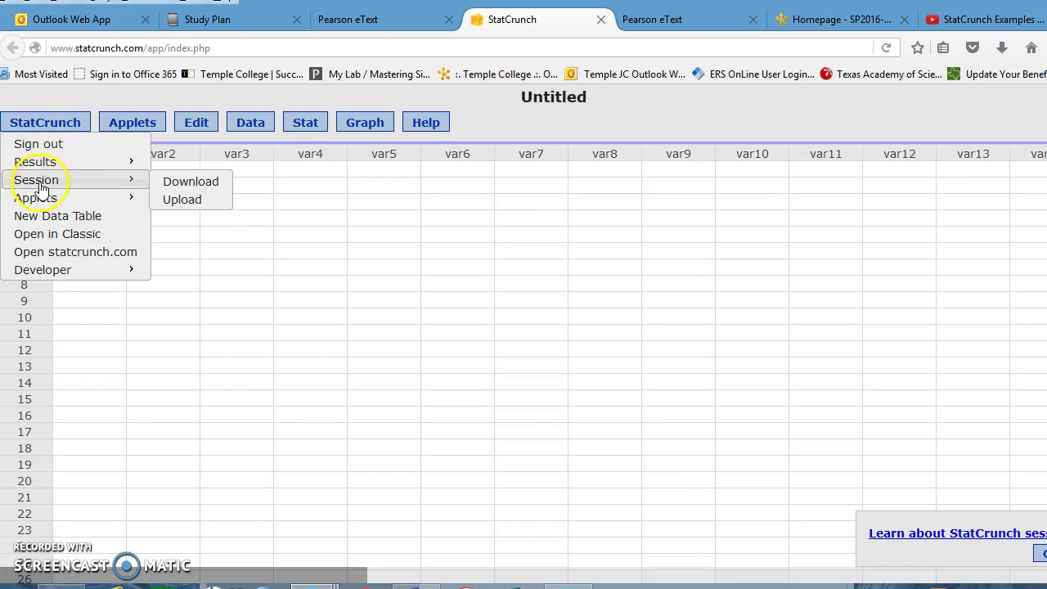
left_click(188, 202)
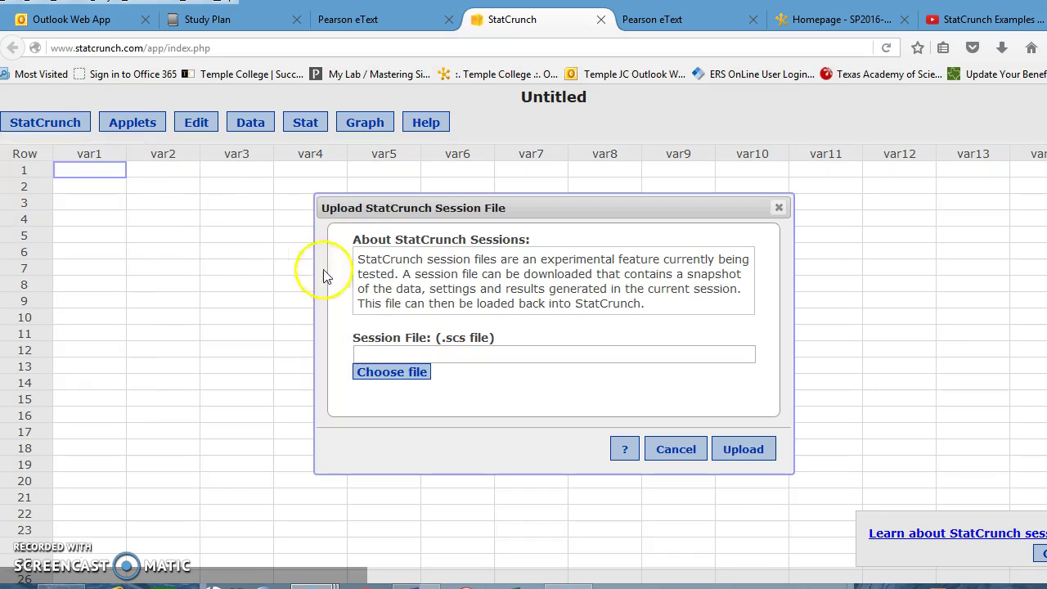
left_click(388, 379)
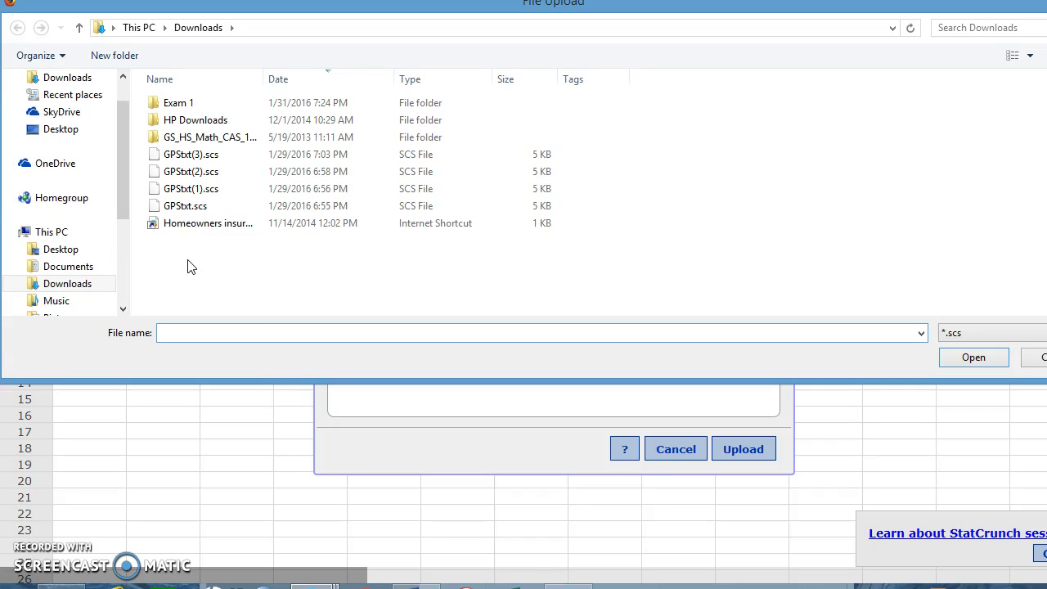
double_click(185, 207)
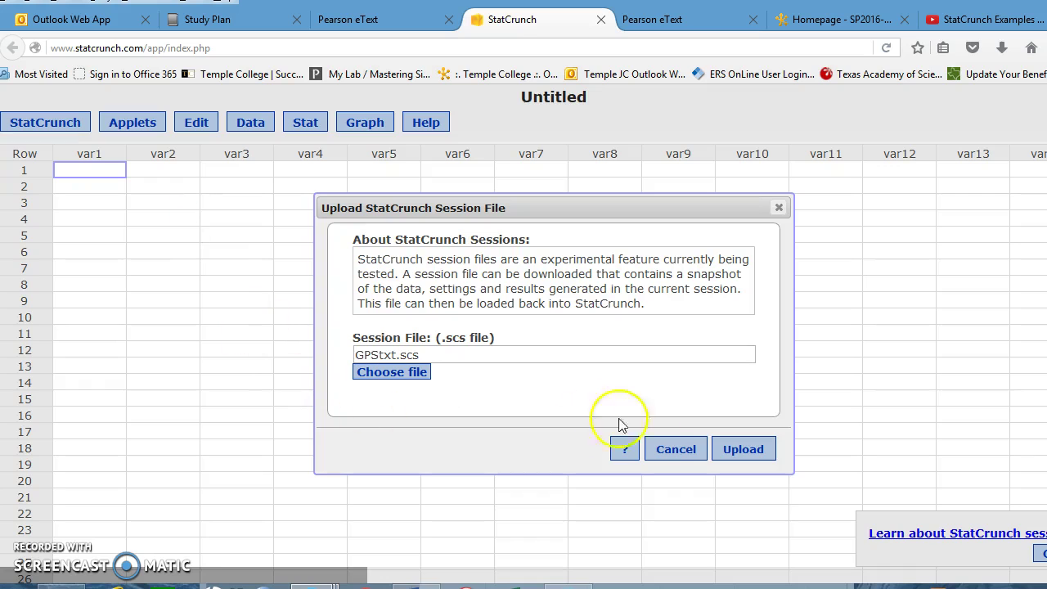
left_click(722, 455)
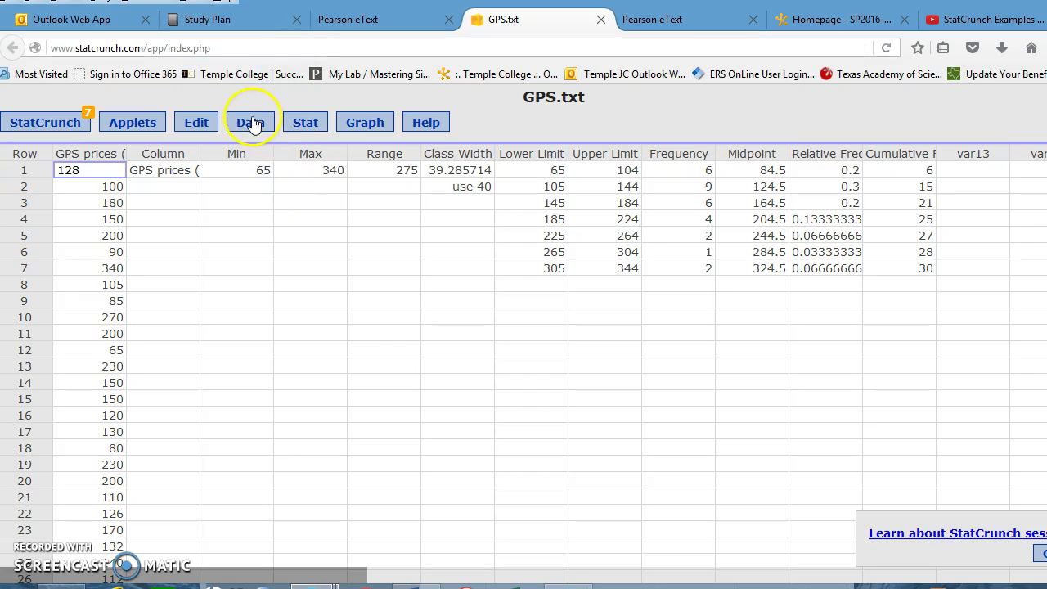
- Start a new computed column from an expression, with the expression builder open
left_click(252, 122)
mouse_move(282, 251)
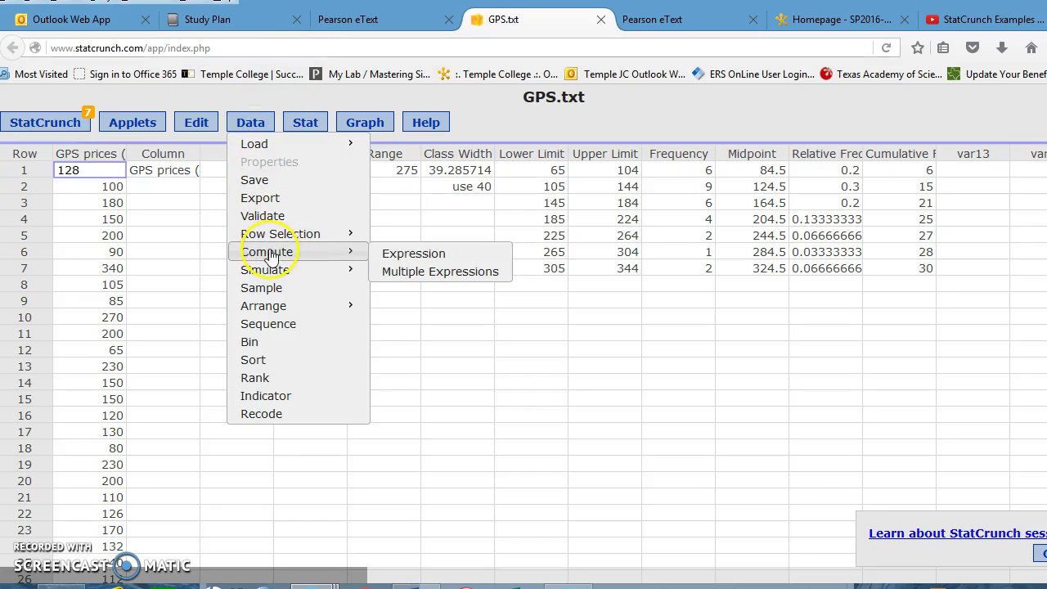
left_click(409, 255)
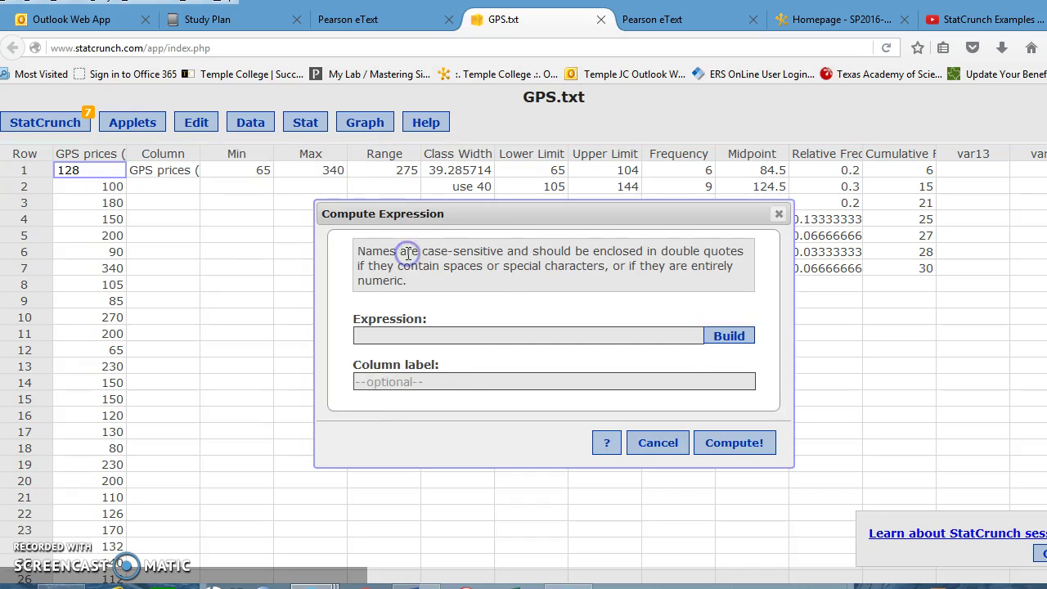
left_click(723, 337)
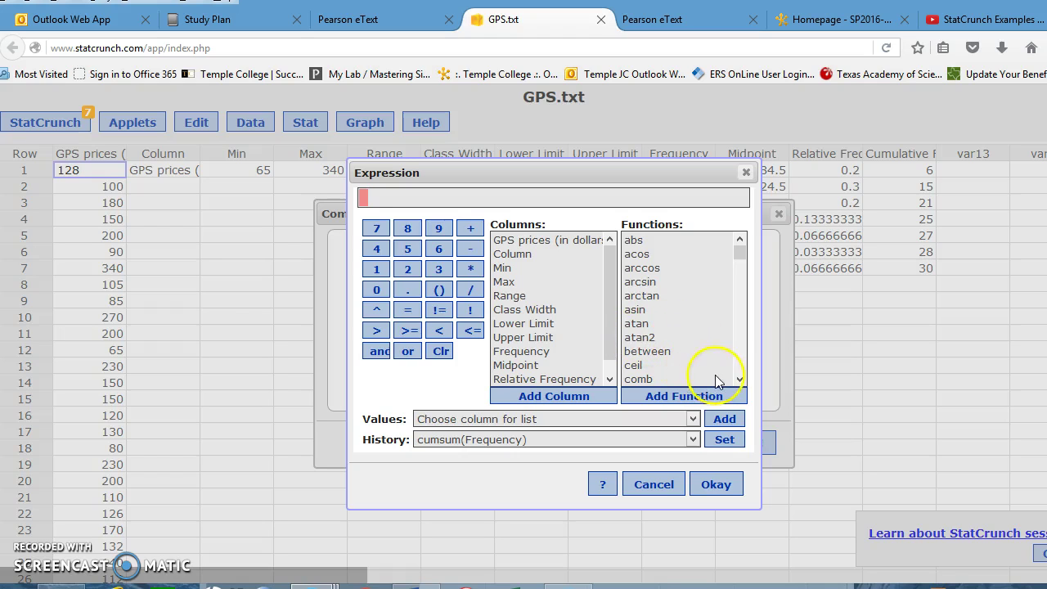
left_click_drag(738, 380, 738, 379)
- Build and accept the expression sum(Midpoint*Frequency)/sum(Frequency)
double_click(636, 327)
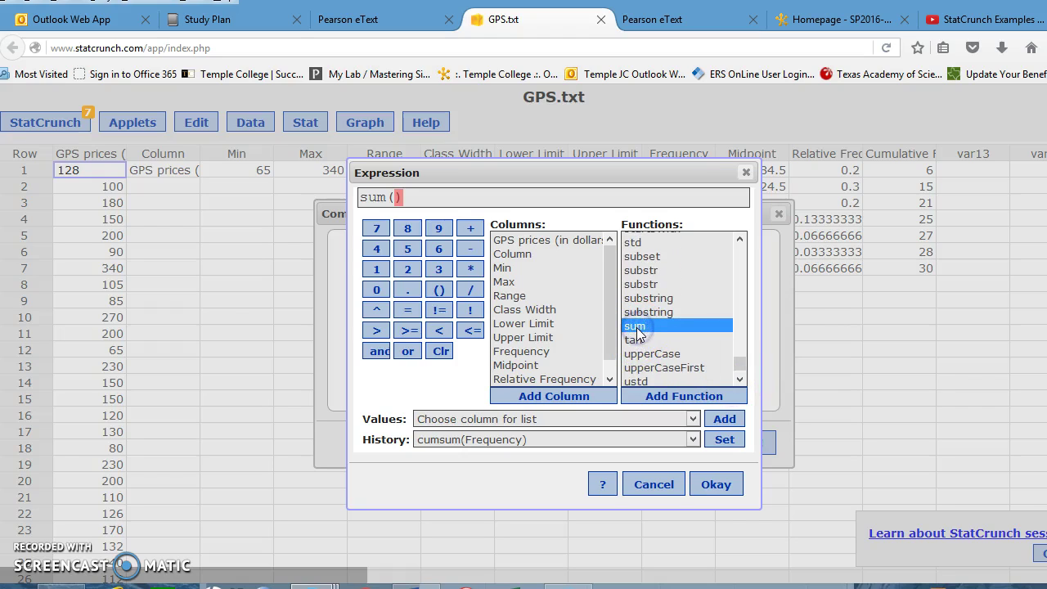
double_click(518, 368)
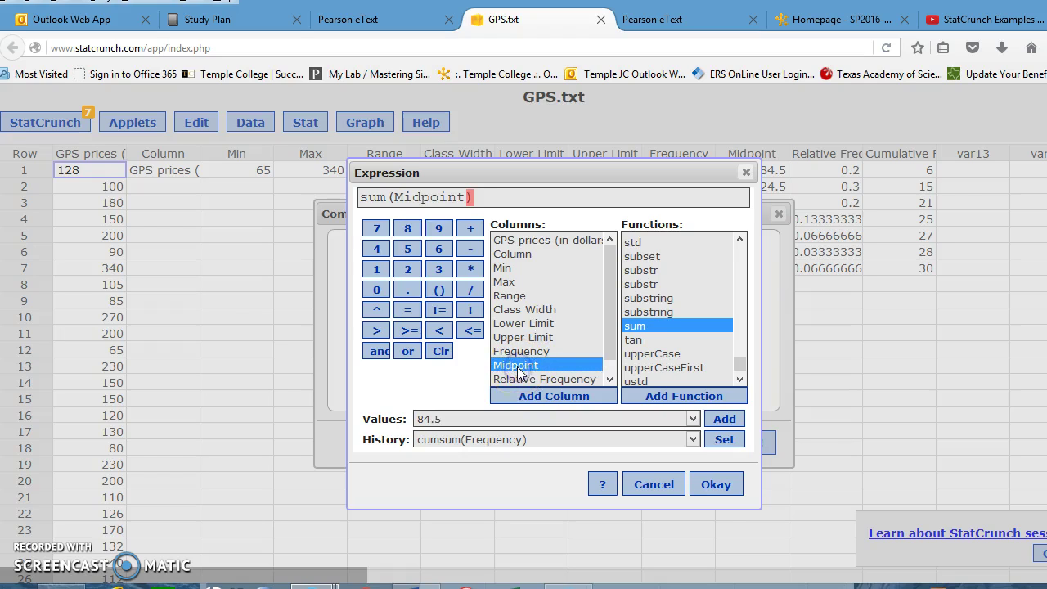
left_click(470, 269)
double_click(532, 352)
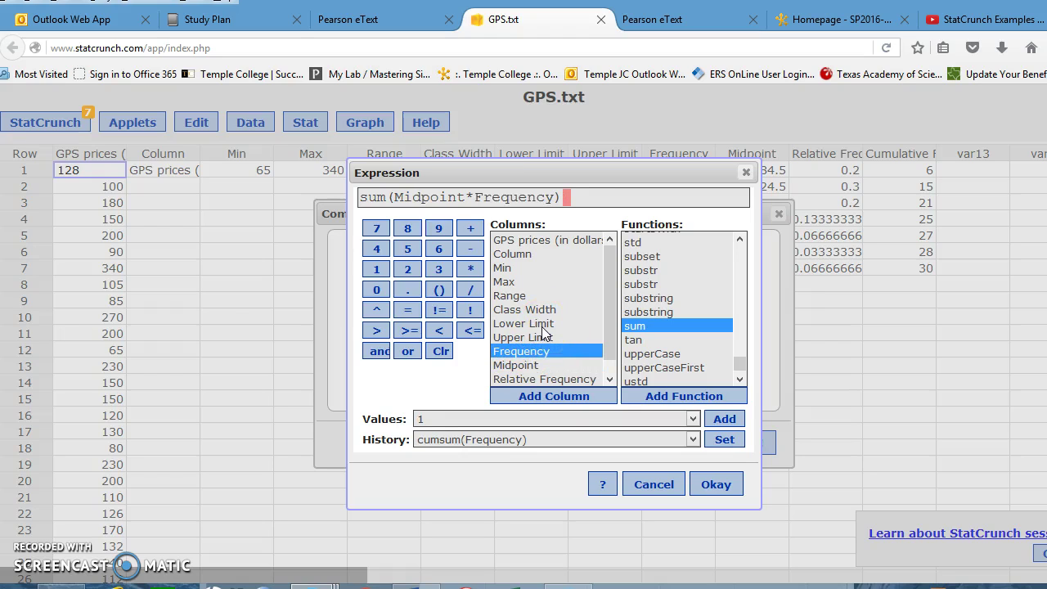
left_click(471, 289)
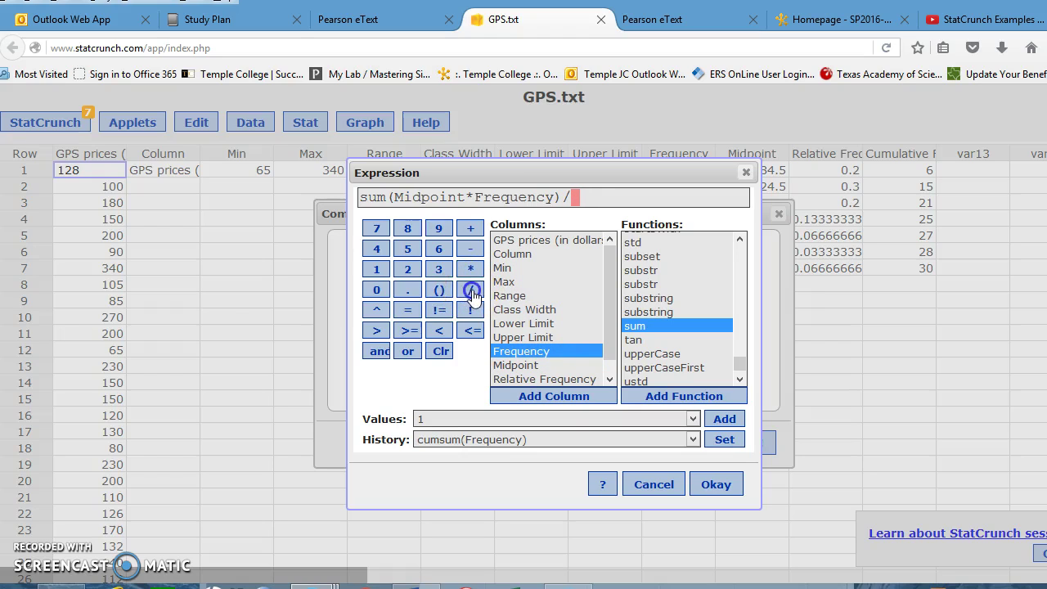
double_click(638, 327)
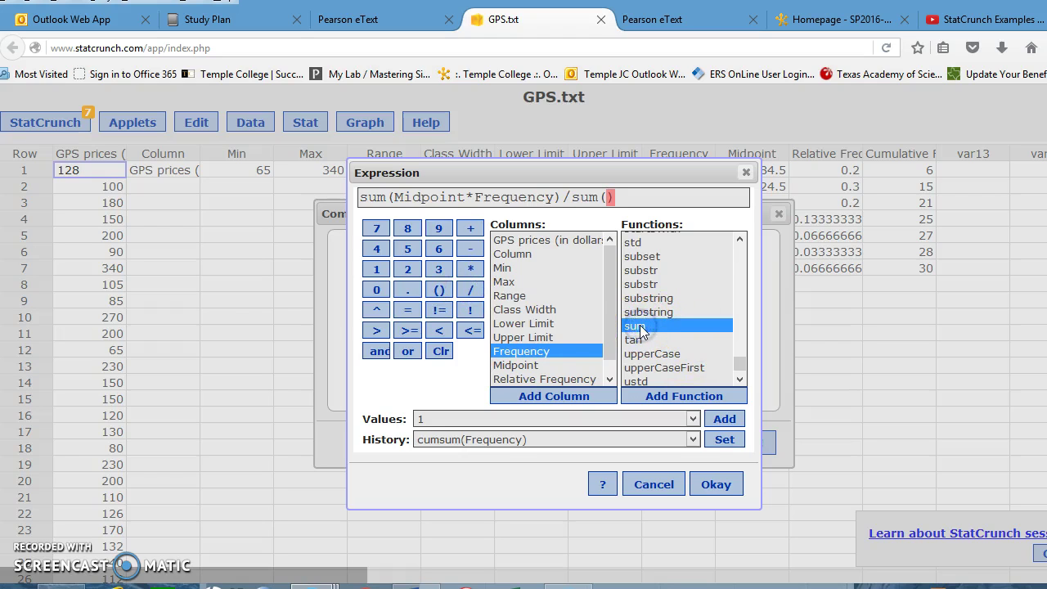
double_click(521, 352)
left_click(713, 484)
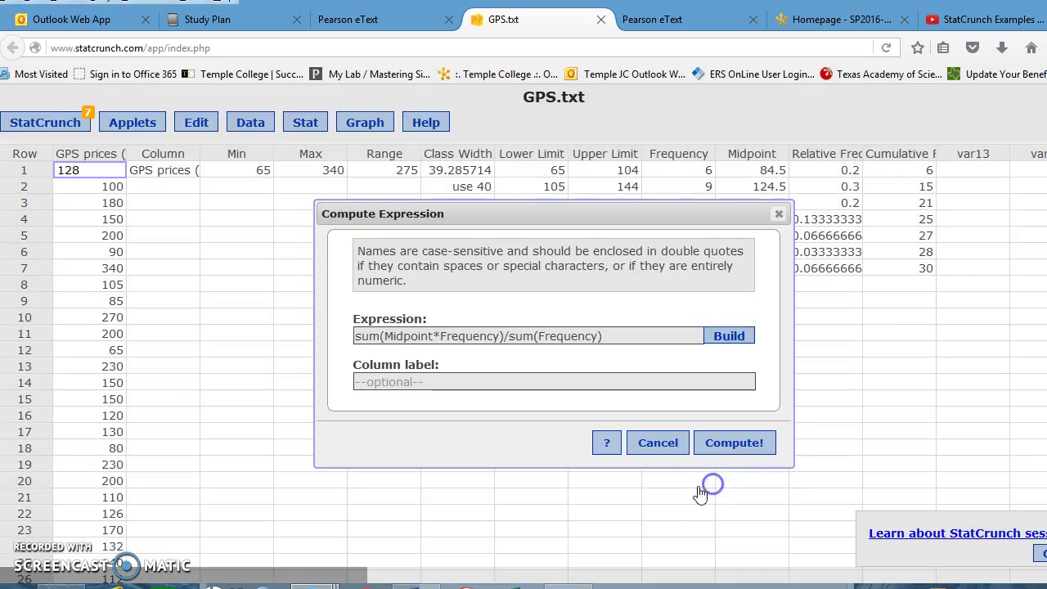
- Label the column 'Mean of Frequency Distribution' and compute it, yielding 161.83333
left_click(491, 381)
type("Mean")
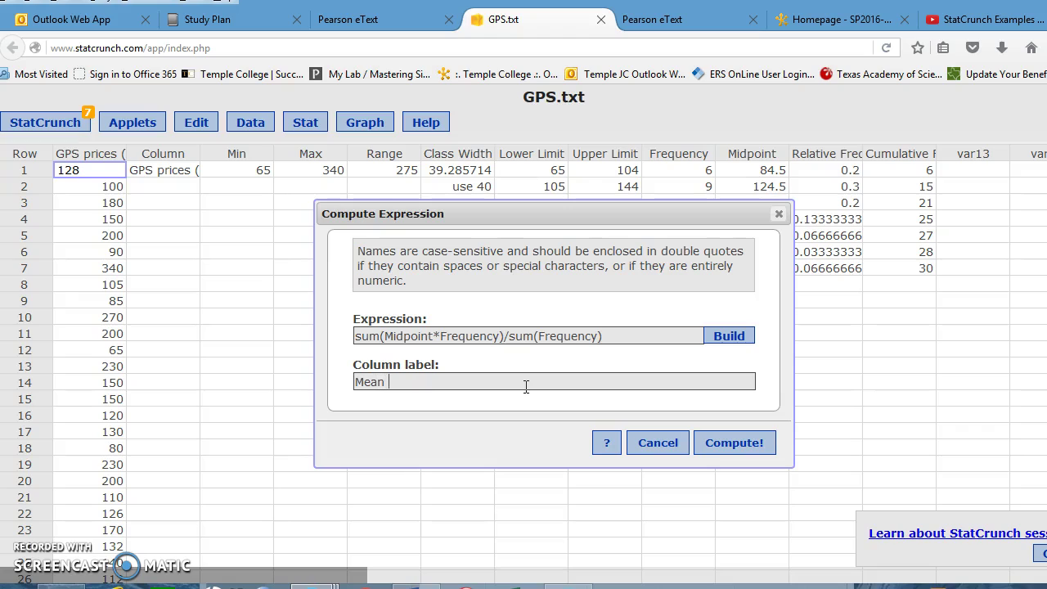
type(" of Frequency Distribution")
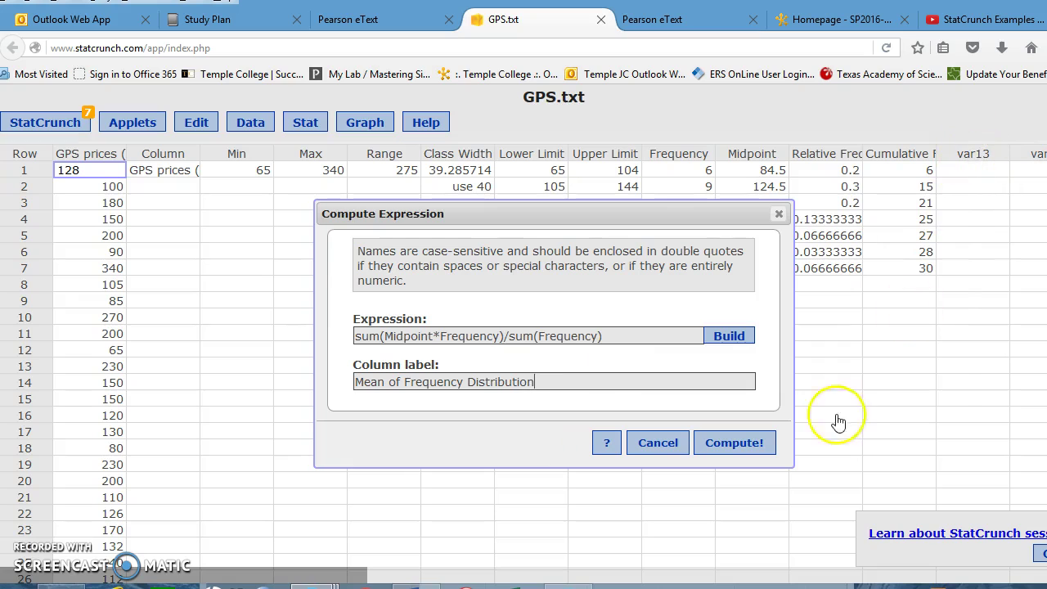
left_click(730, 452)
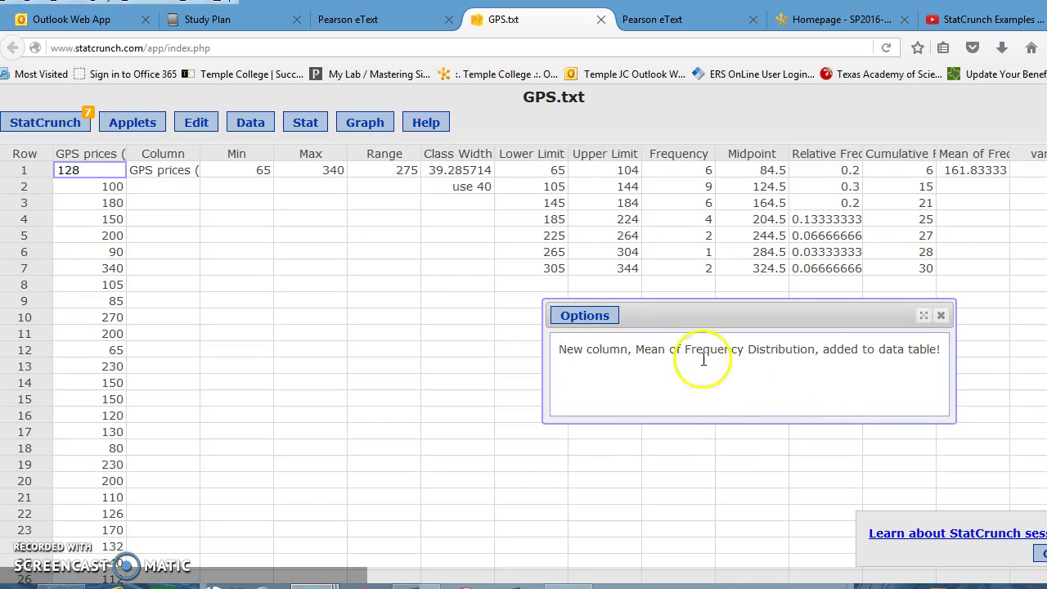
left_click(943, 317)
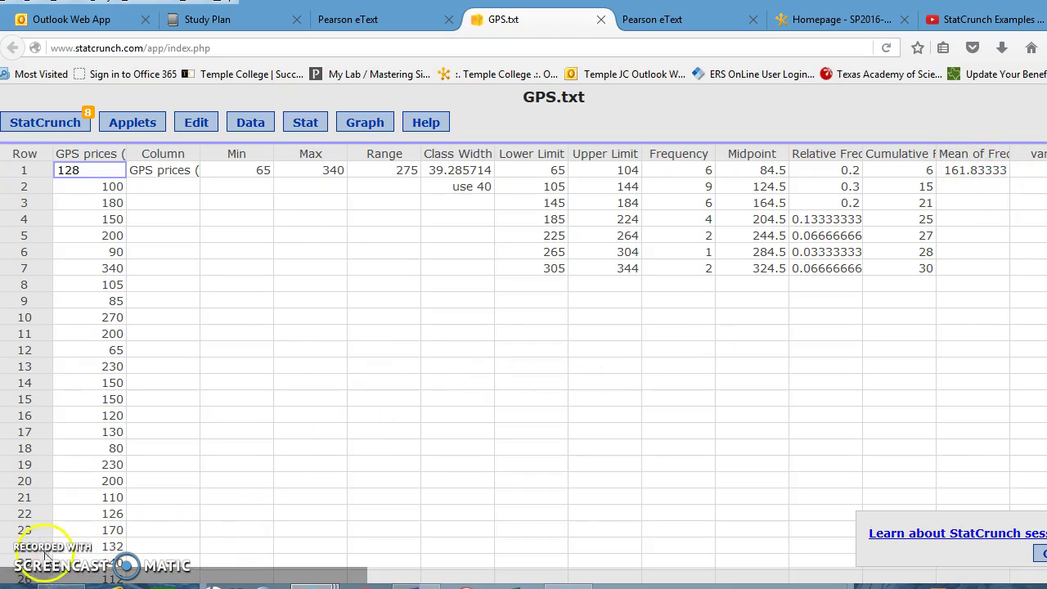
left_click(448, 471)
left_click(444, 466)
- Set Grouped/Binned summary stats to bins in Midpoint, counts in Frequency, reporting only Mean
left_click(310, 125)
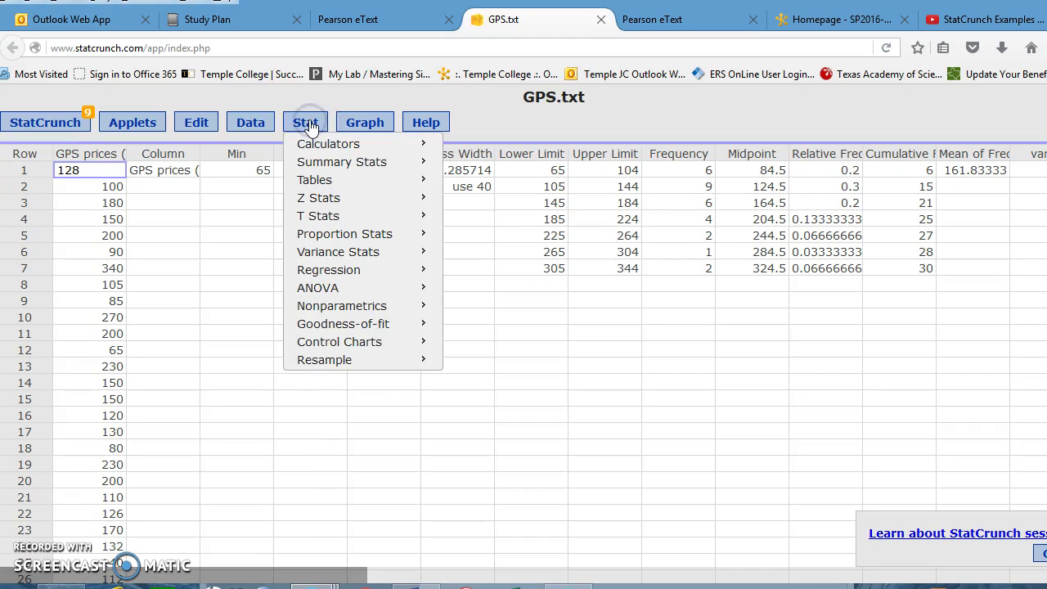
mouse_move(317, 164)
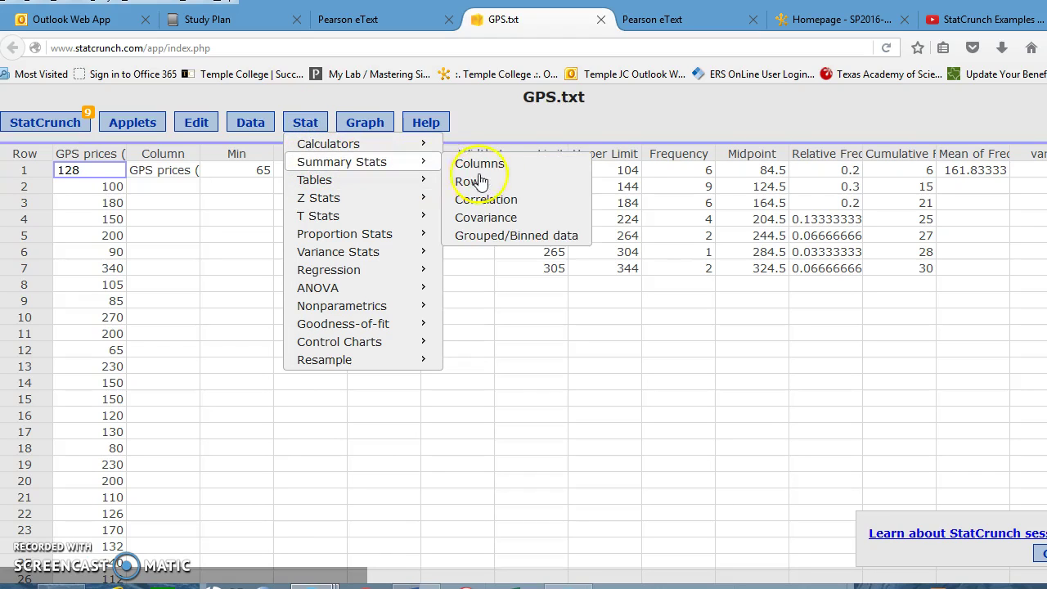
left_click(501, 237)
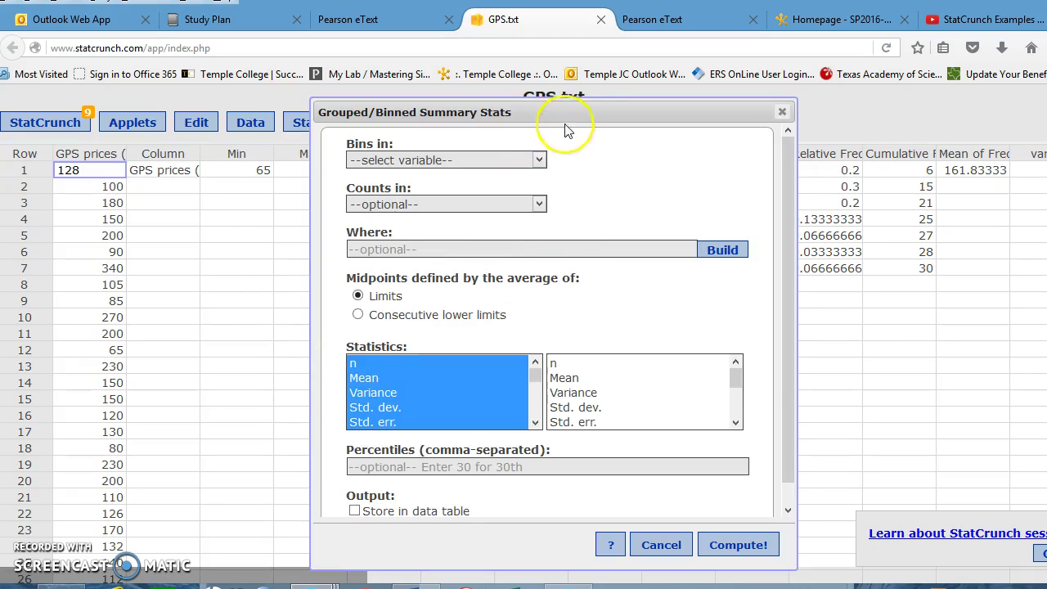
left_click_drag(518, 115, 399, 111)
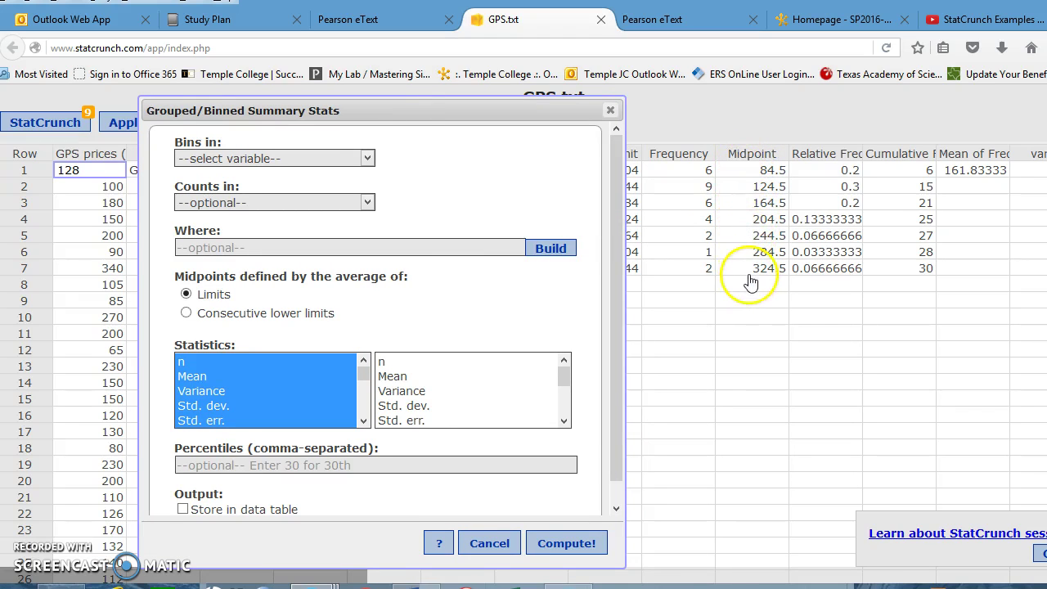
left_click(367, 158)
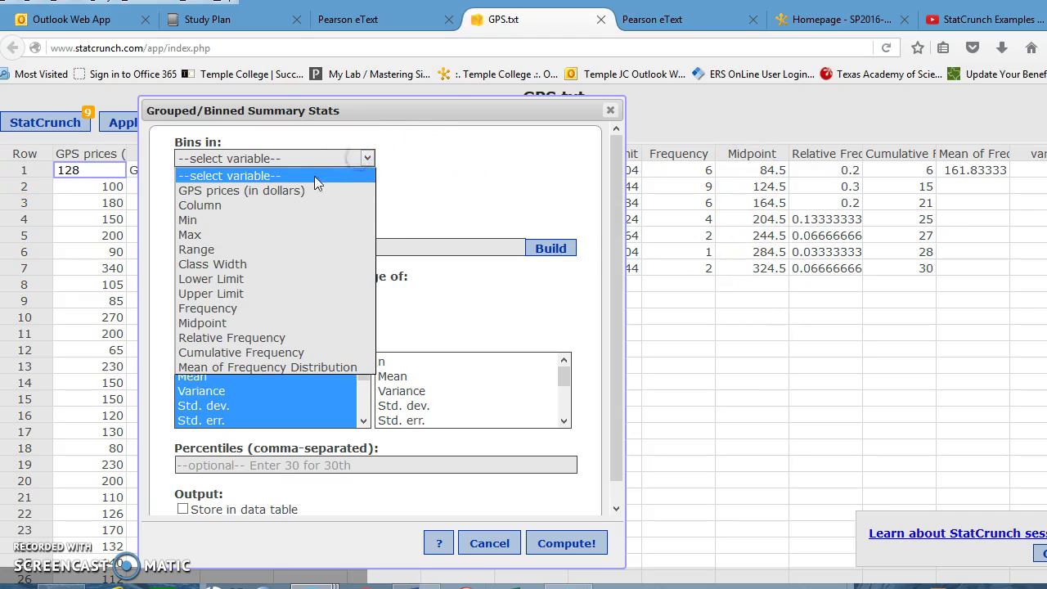
left_click(264, 323)
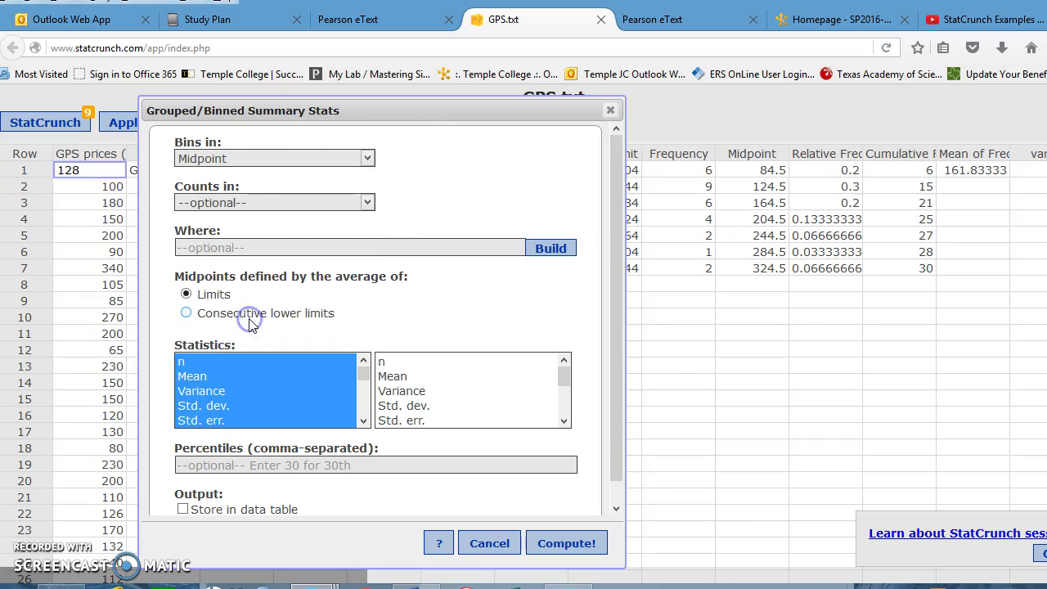
left_click(367, 203)
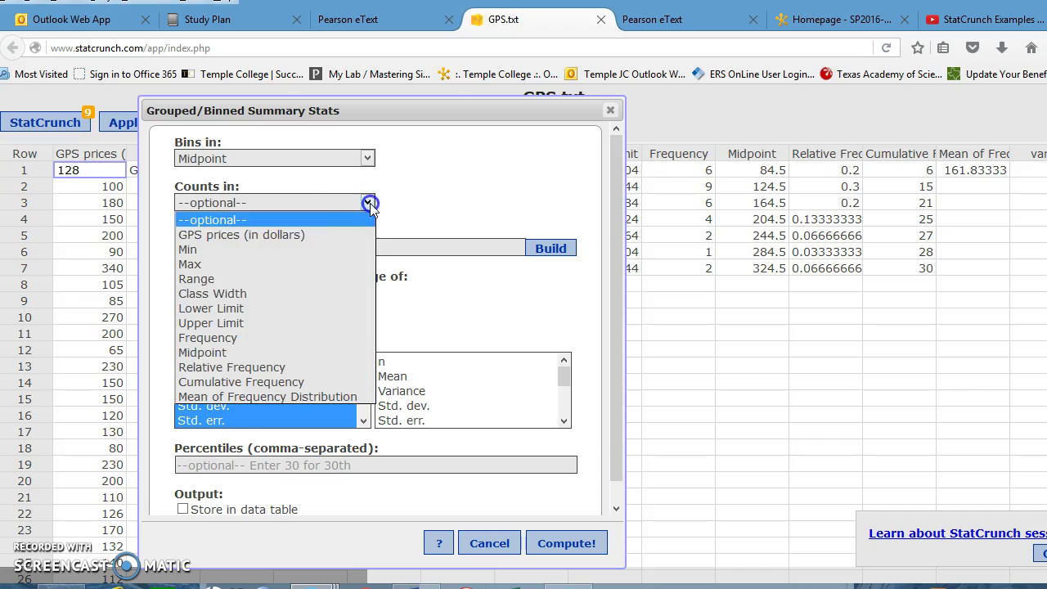
left_click(280, 337)
left_click_drag(679, 219, 689, 267)
left_click(687, 303)
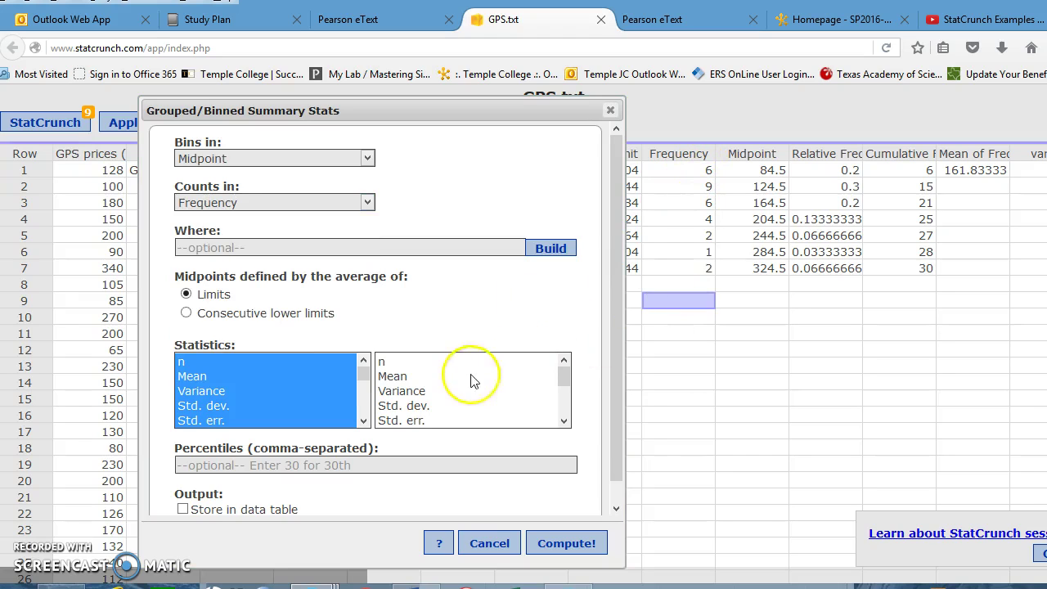
left_click(197, 378)
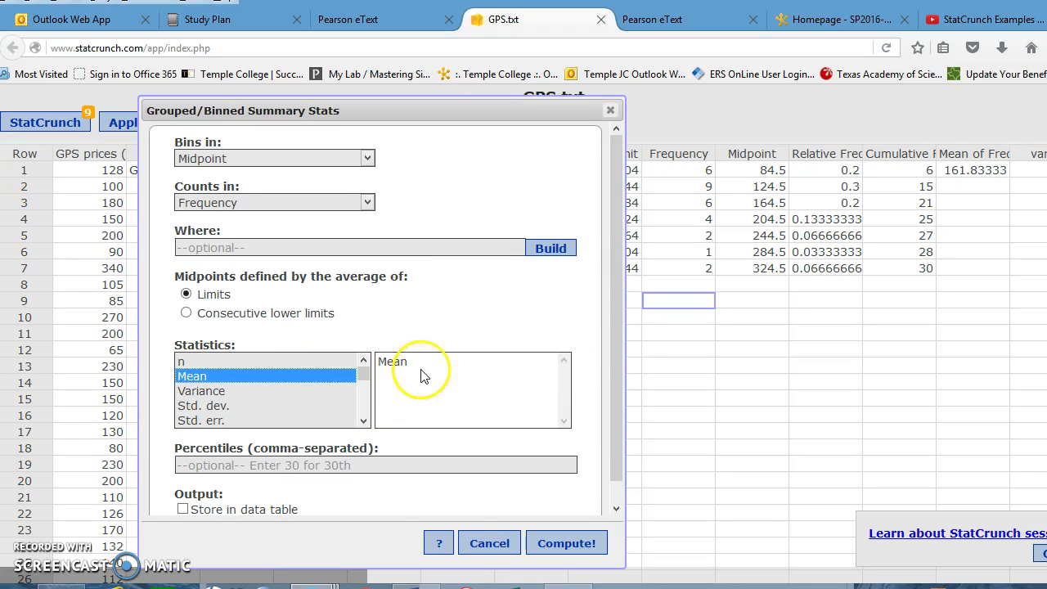
- Compute the grouped summary, showing a Midpoint mean of 161.83333
left_click(566, 543)
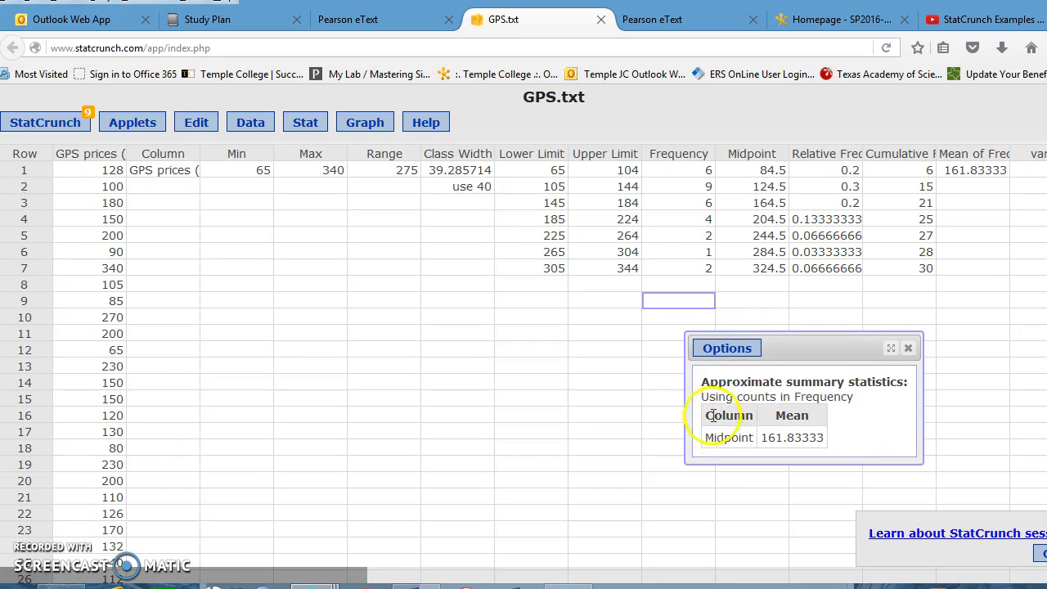